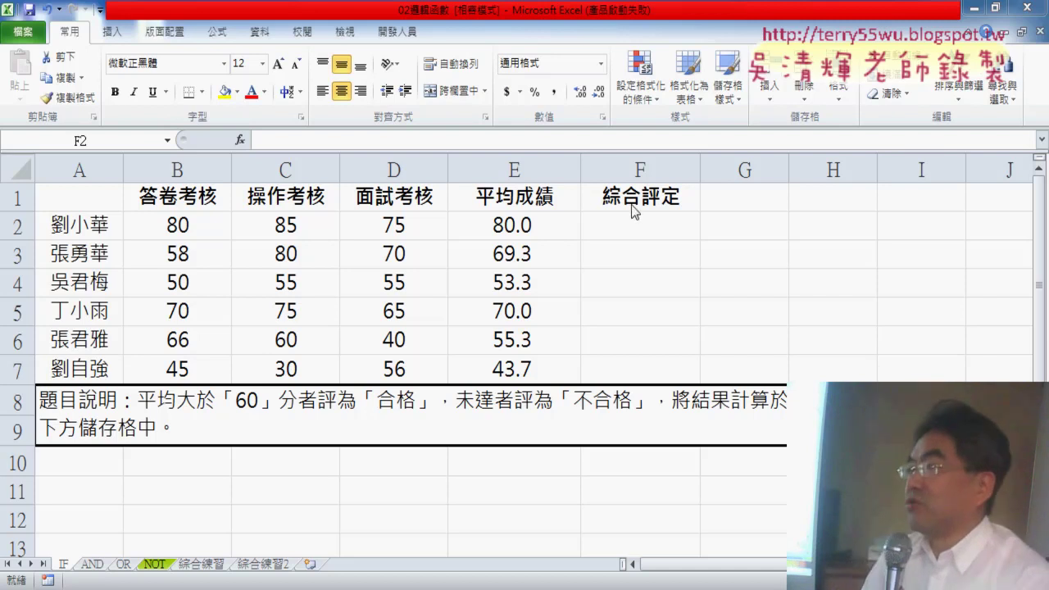
Step: Check E2's average, then insert the IF function from the Logical category into F2
left_click(653, 225)
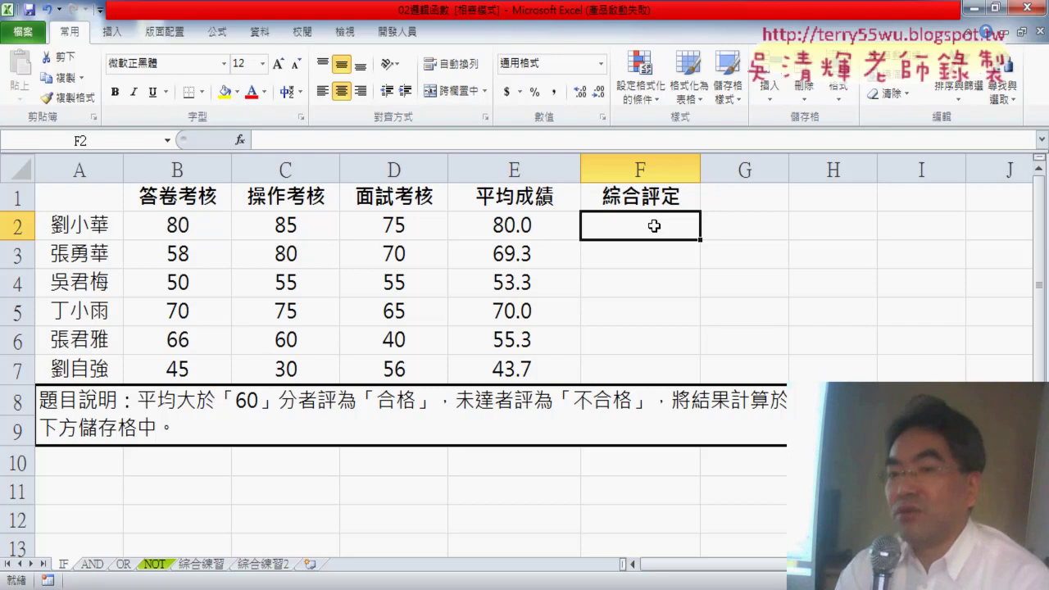
left_click(547, 226)
left_click(643, 236)
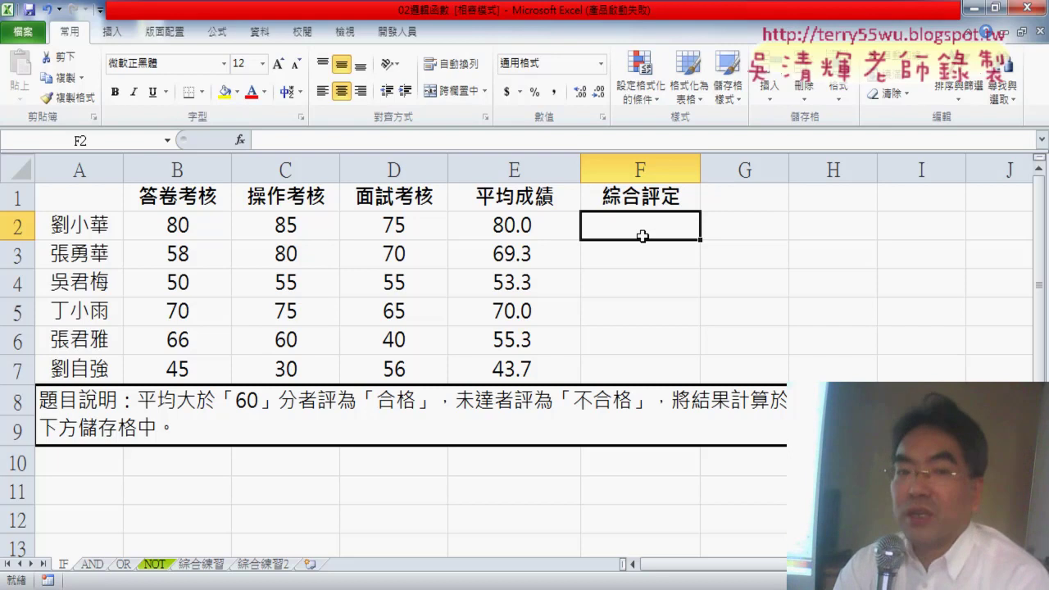
left_click(240, 141)
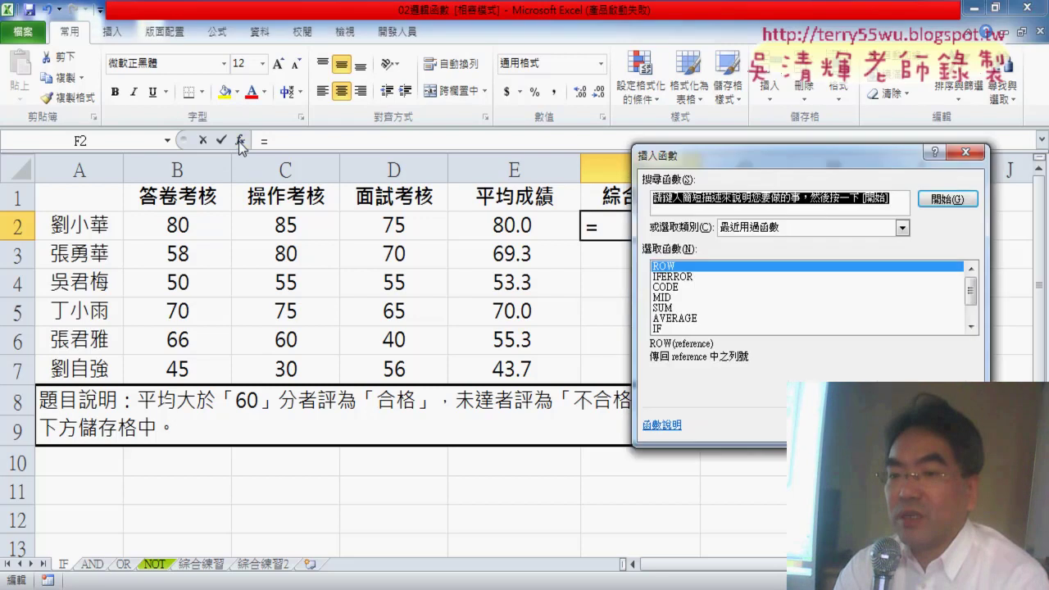
left_click(731, 233)
left_click(707, 319)
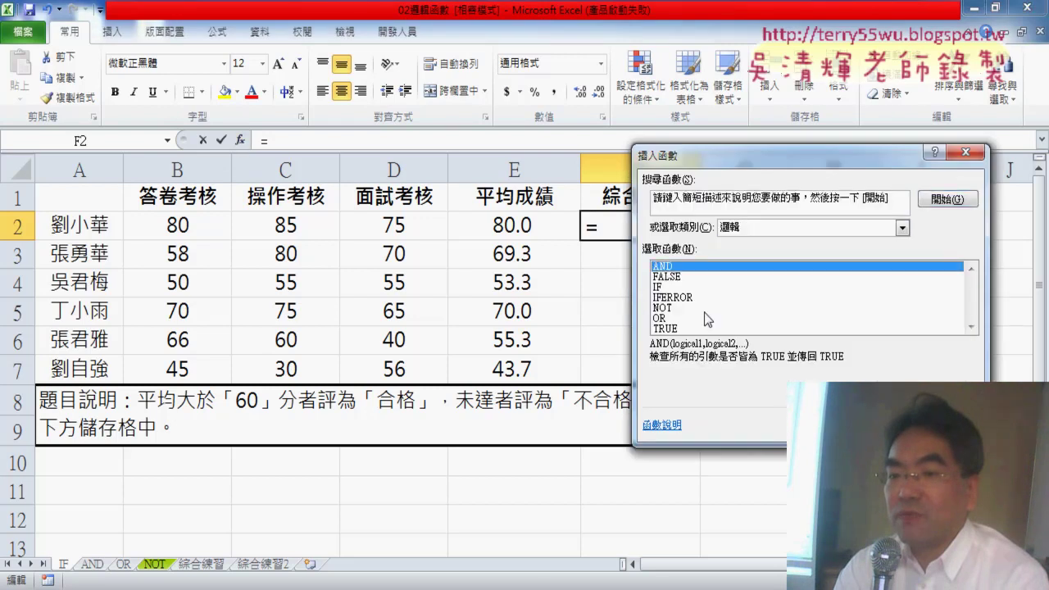
double_click(659, 288)
mouse_move(793, 158)
left_mouse_down()
mouse_move(683, 293)
mouse_move(736, 280)
left_mouse_up()
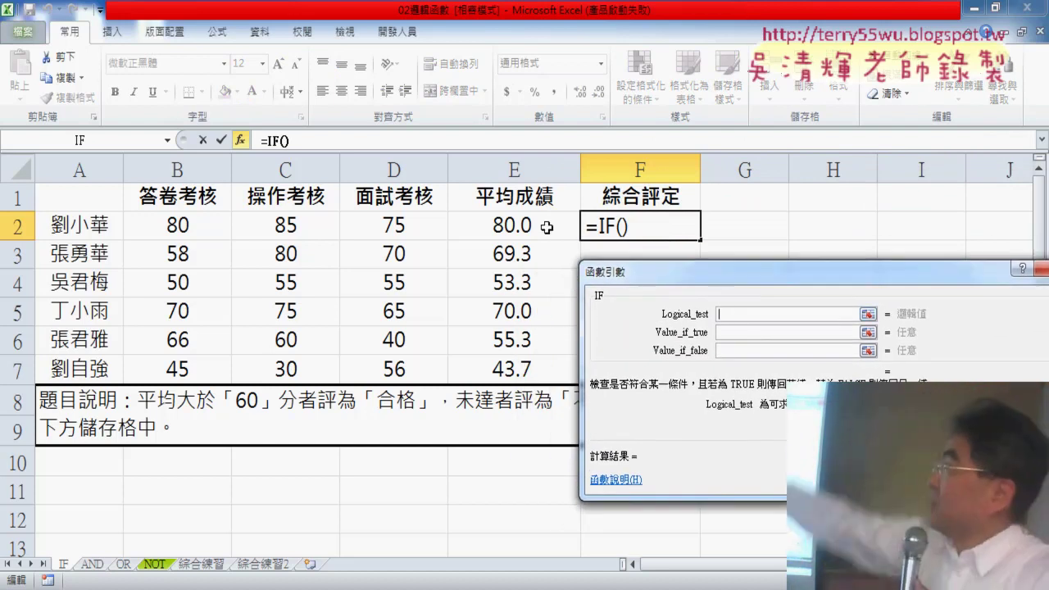
Step: Set the IF test to E2>=60 with 合格 as the true result
left_click(521, 223)
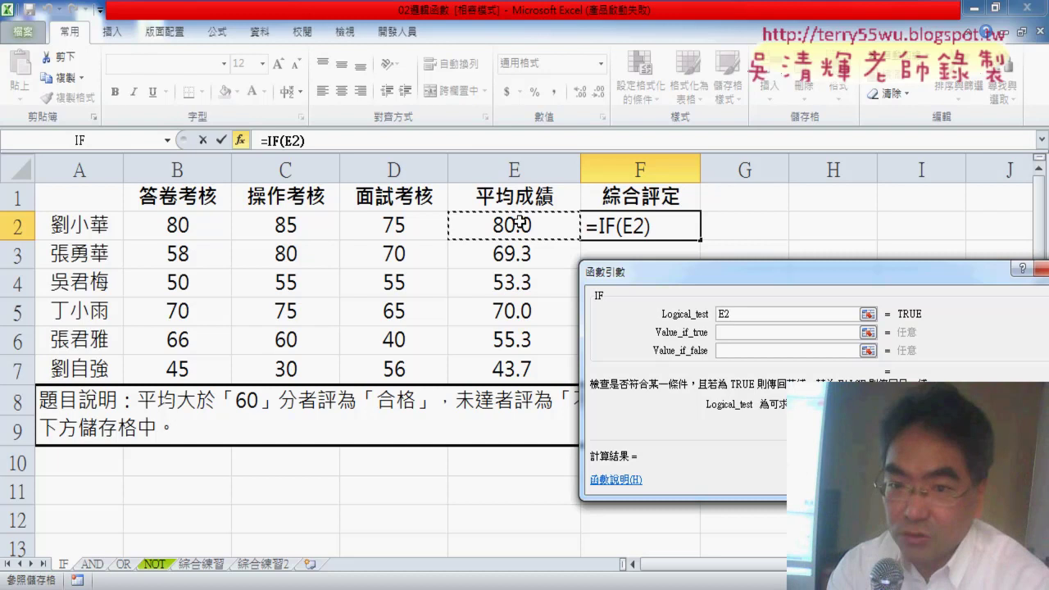
type(">=")
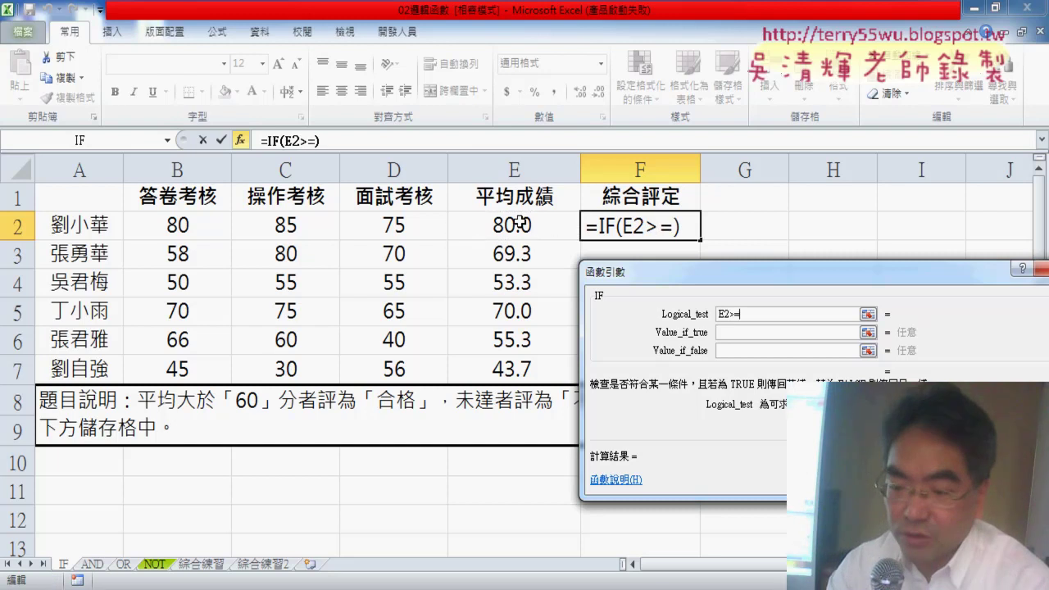
type("60")
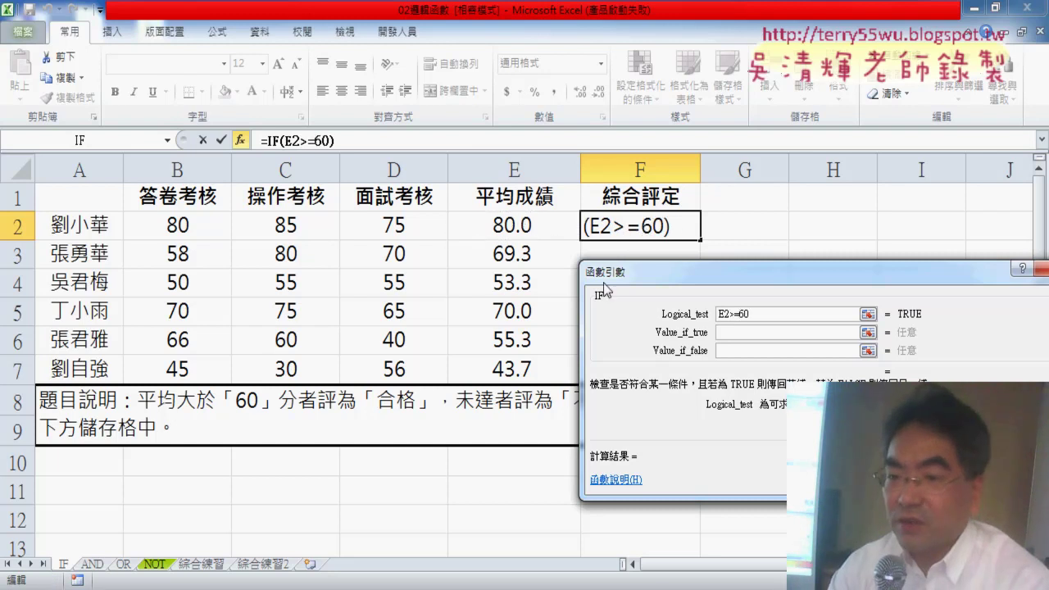
left_click(744, 333)
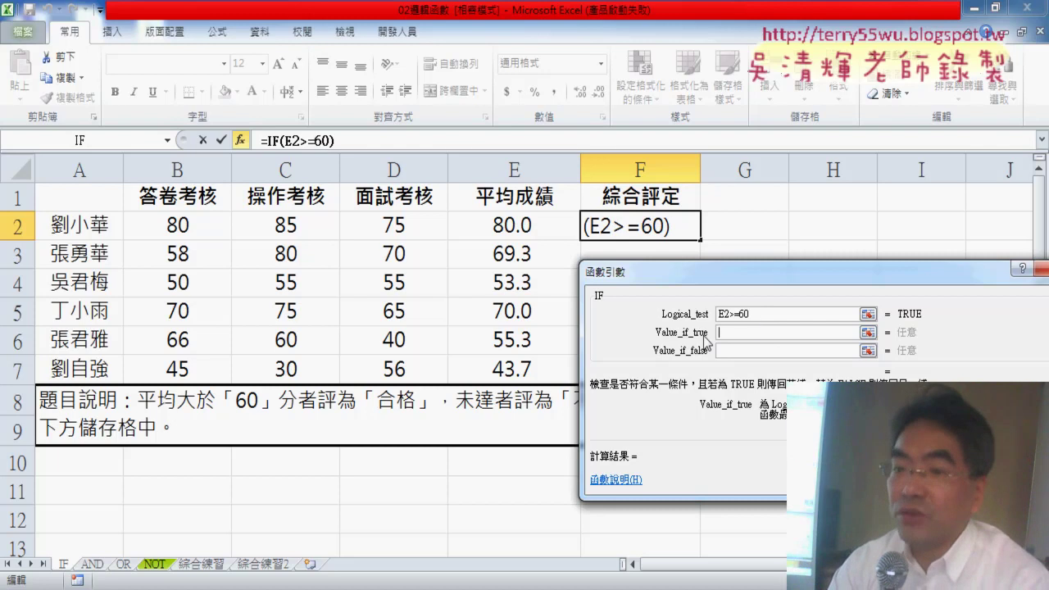
left_click_drag(759, 315, 708, 313)
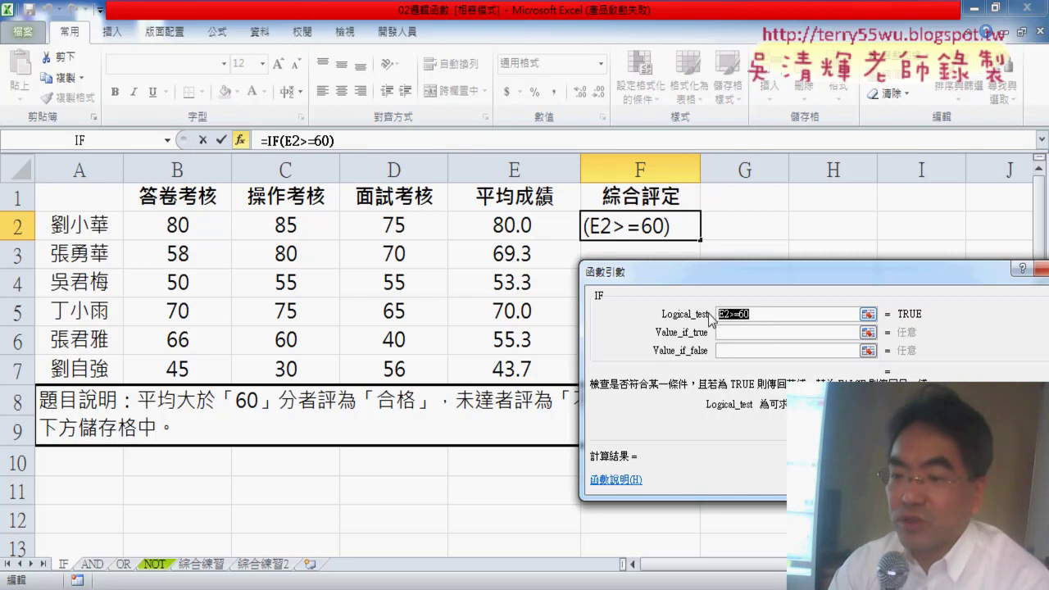
left_click(763, 330)
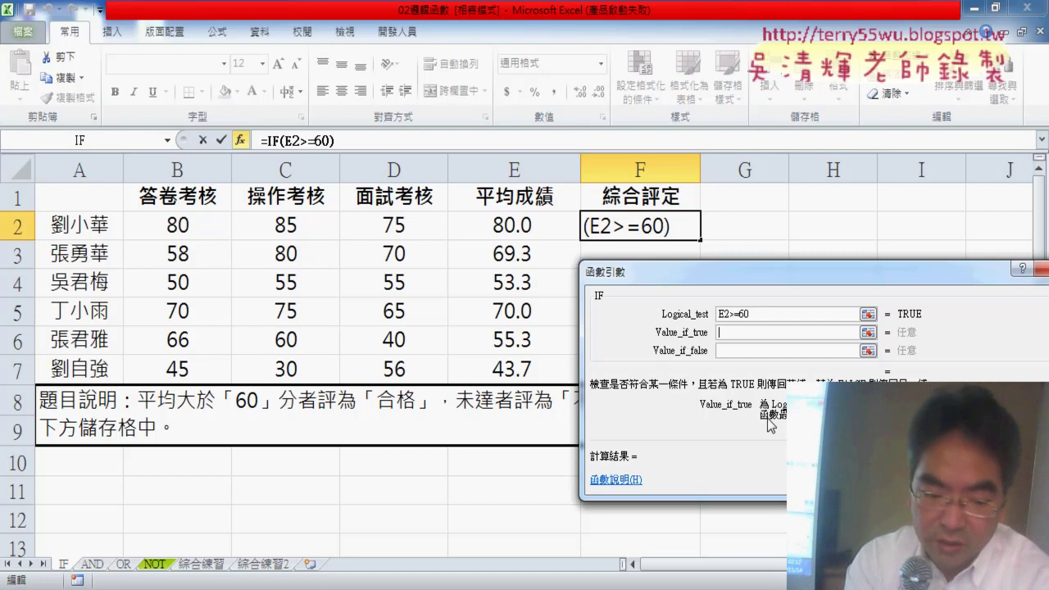
type("ㄏㄜ6")
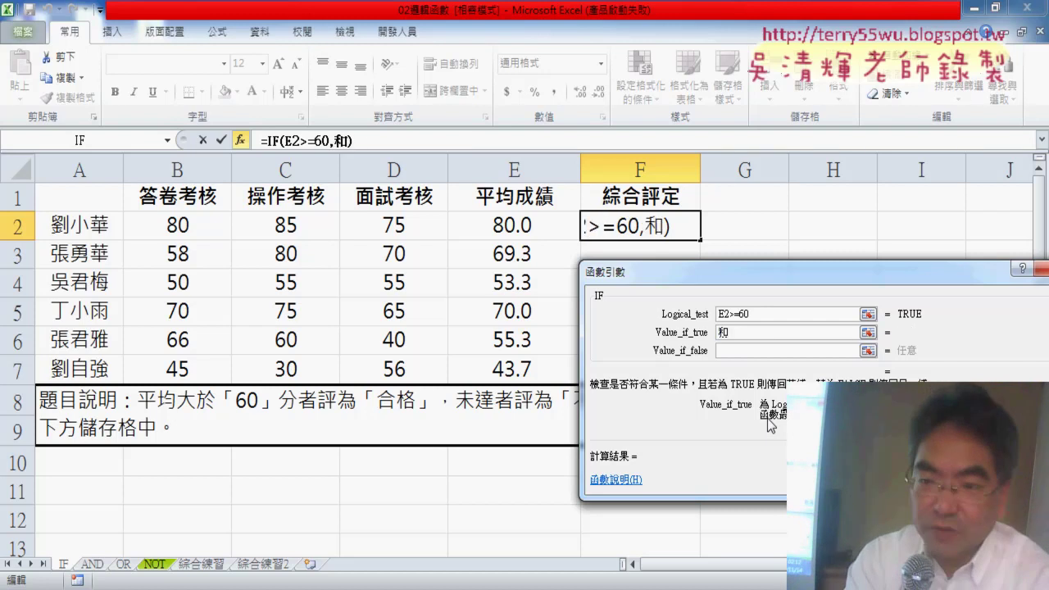
type("ㄍㄜ6")
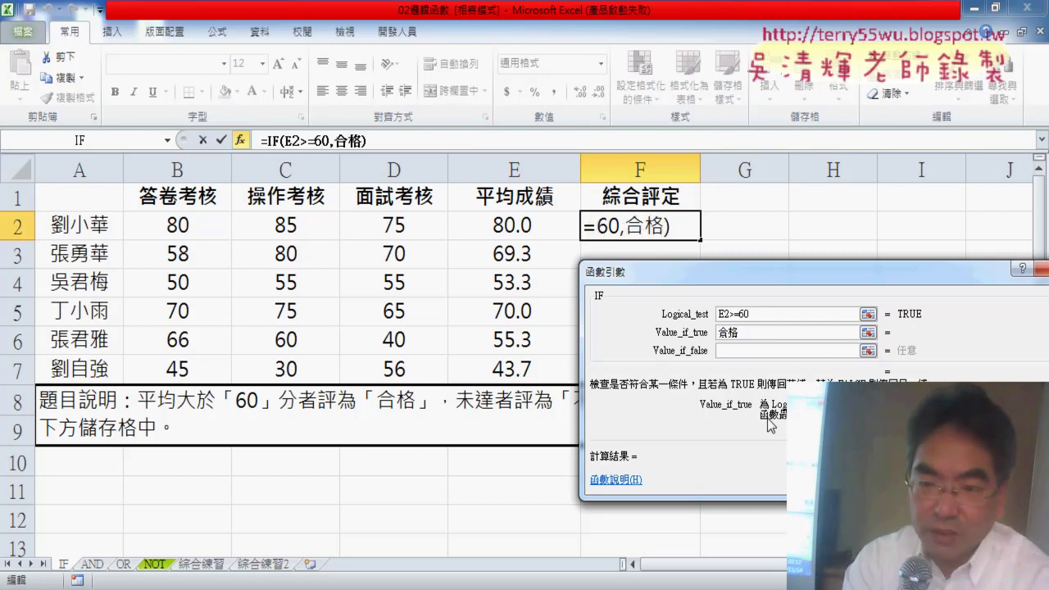
Step: Set 不合格 as the false result and commit the IF formula in F2
right_click(730, 332)
left_click(743, 351)
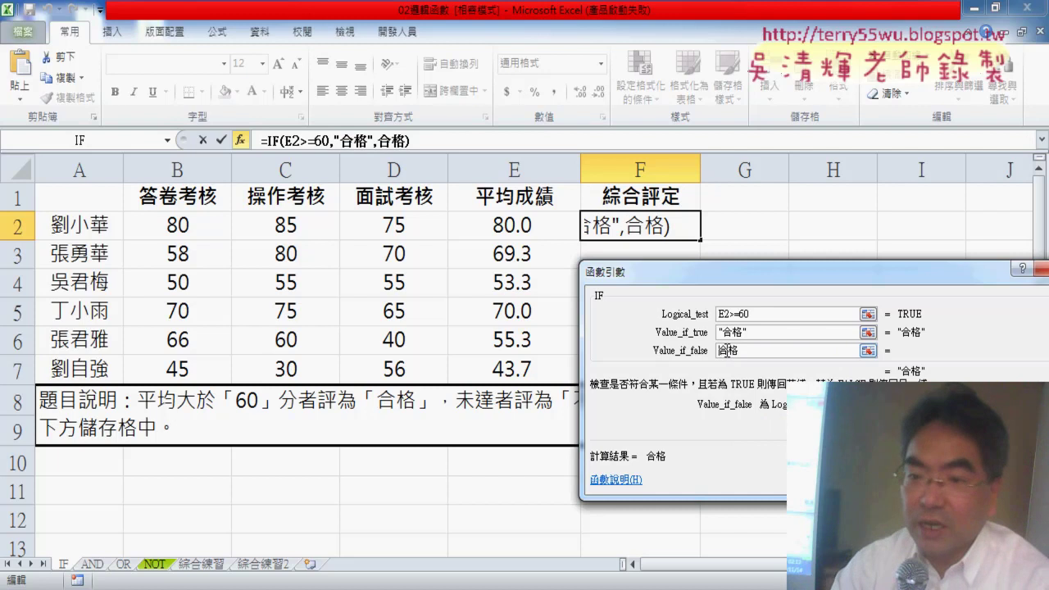
type("不")
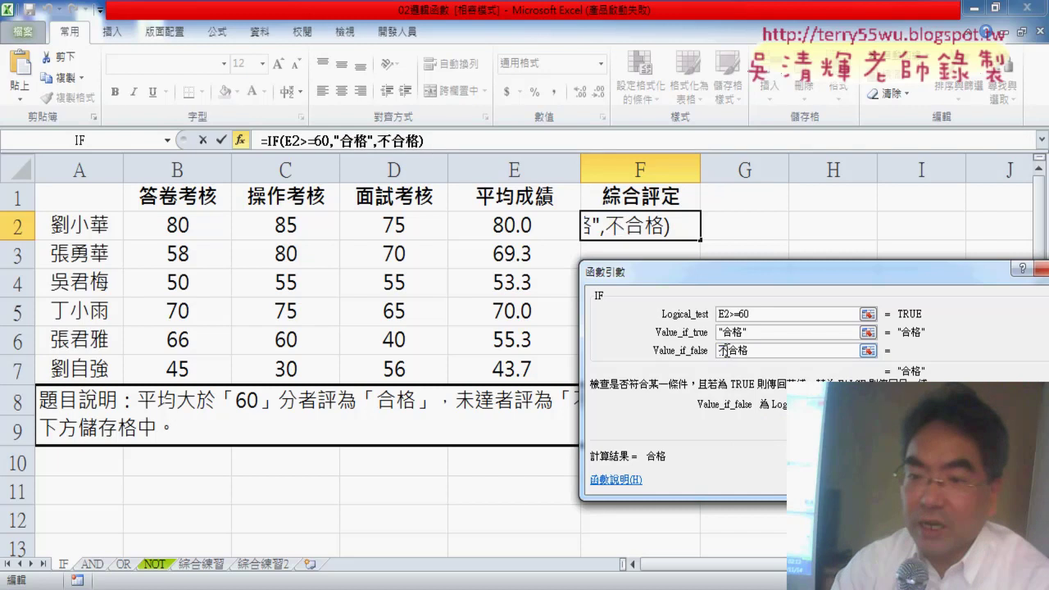
left_click(760, 334)
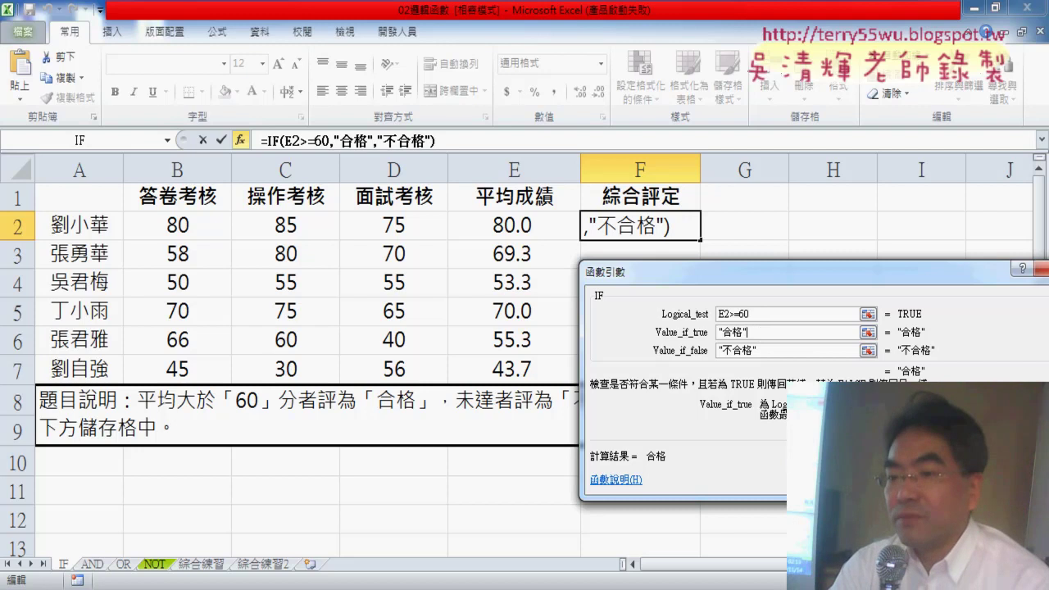
left_click_drag(771, 315, 711, 314)
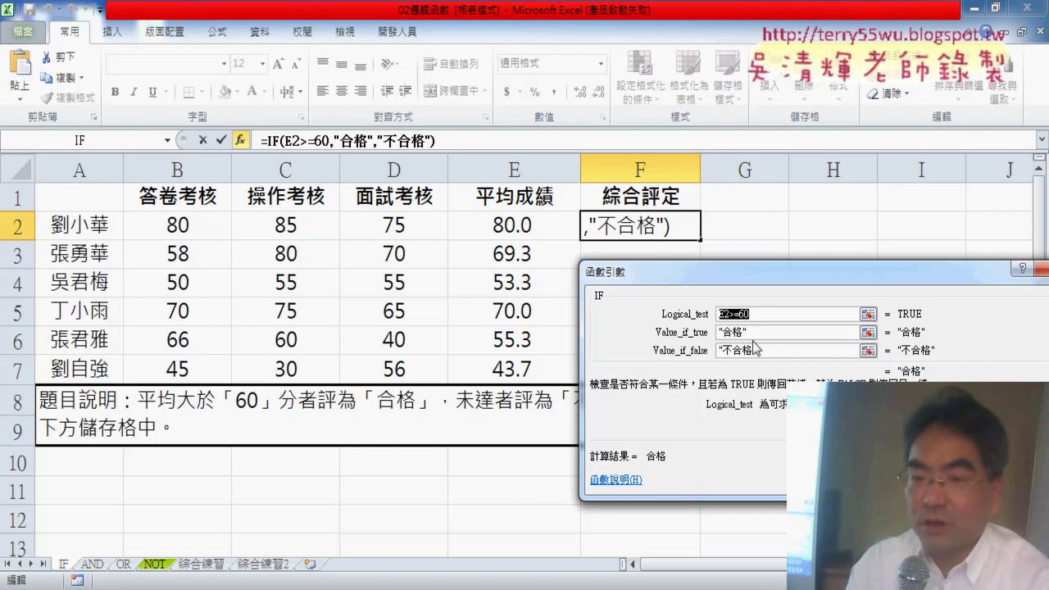
left_click_drag(722, 338, 740, 337)
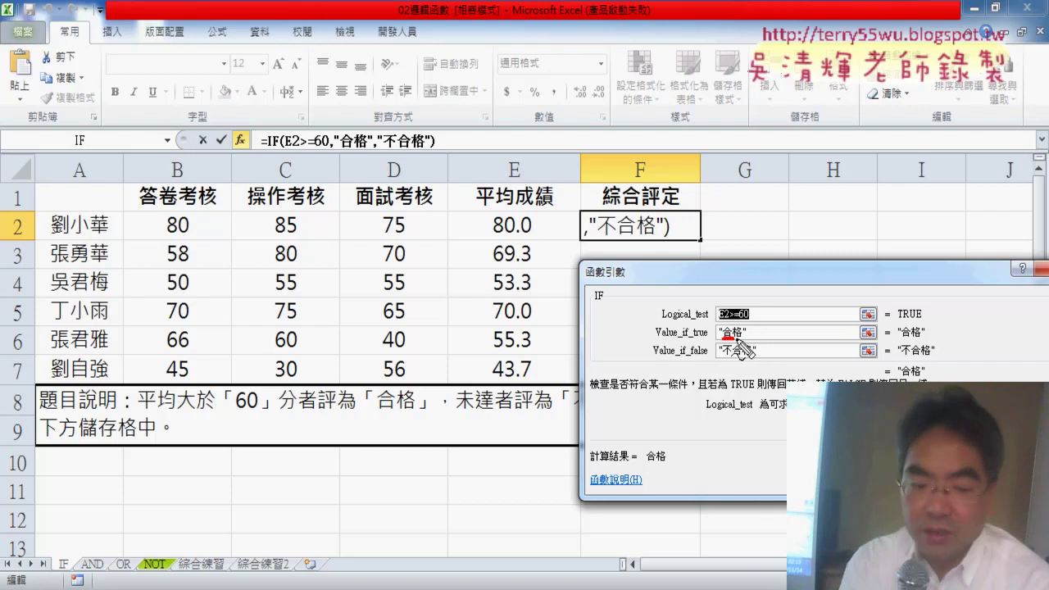
key("Escape")
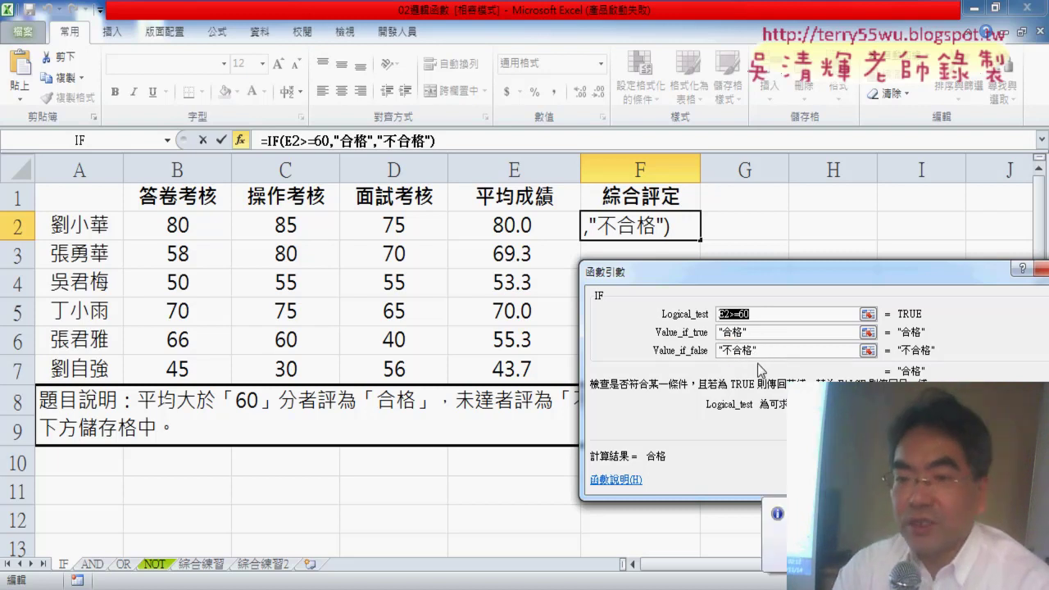
key("Return")
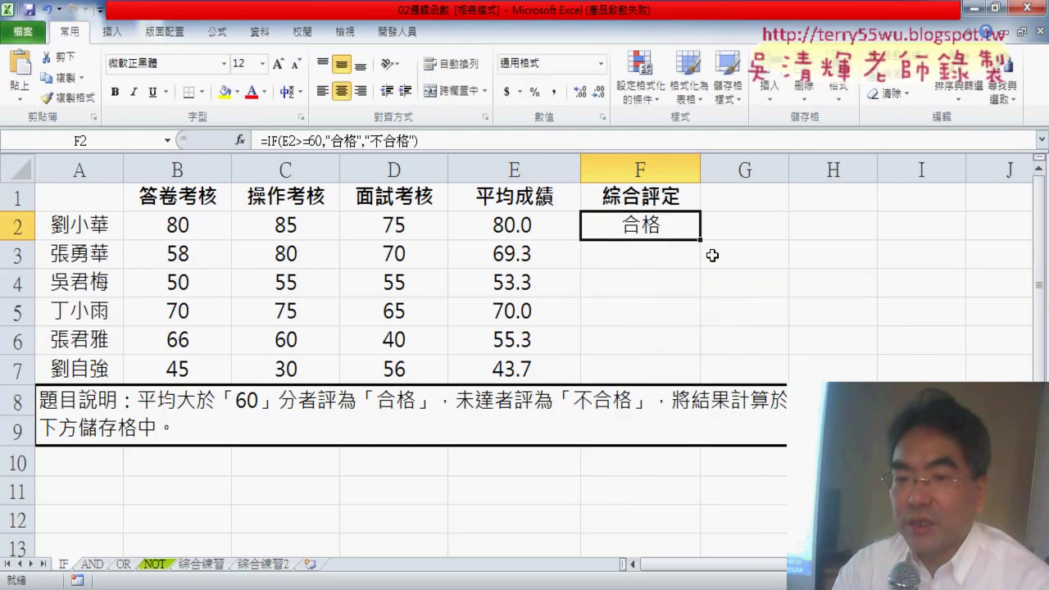
Step: Fill the F2 pass/fail formula down through F7
left_click_drag(702, 243, 699, 374)
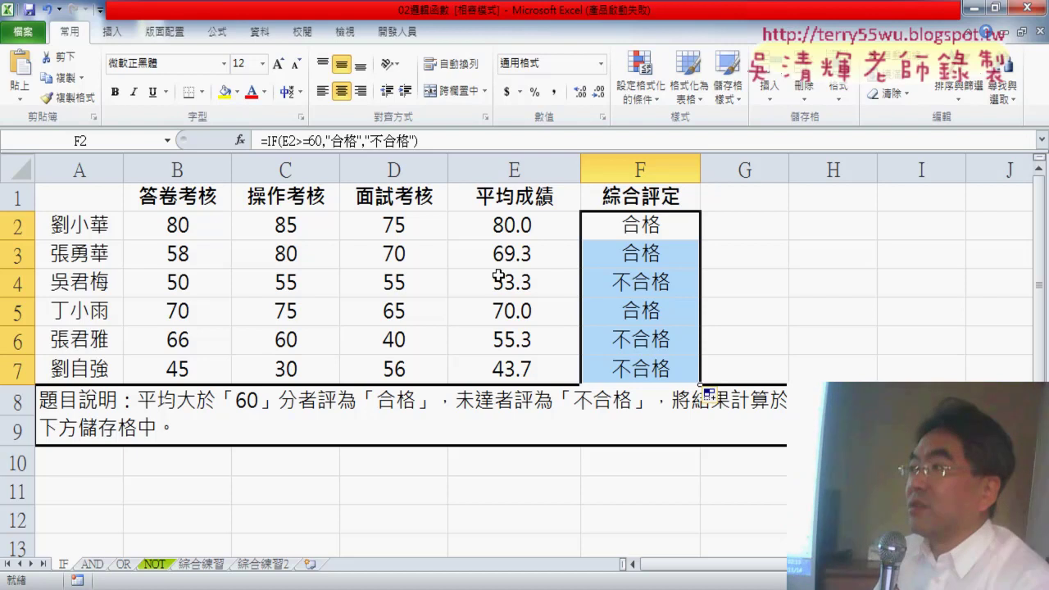
Step: Start a new conditional formatting rule for cells with a value equal to a given value
left_click(642, 92)
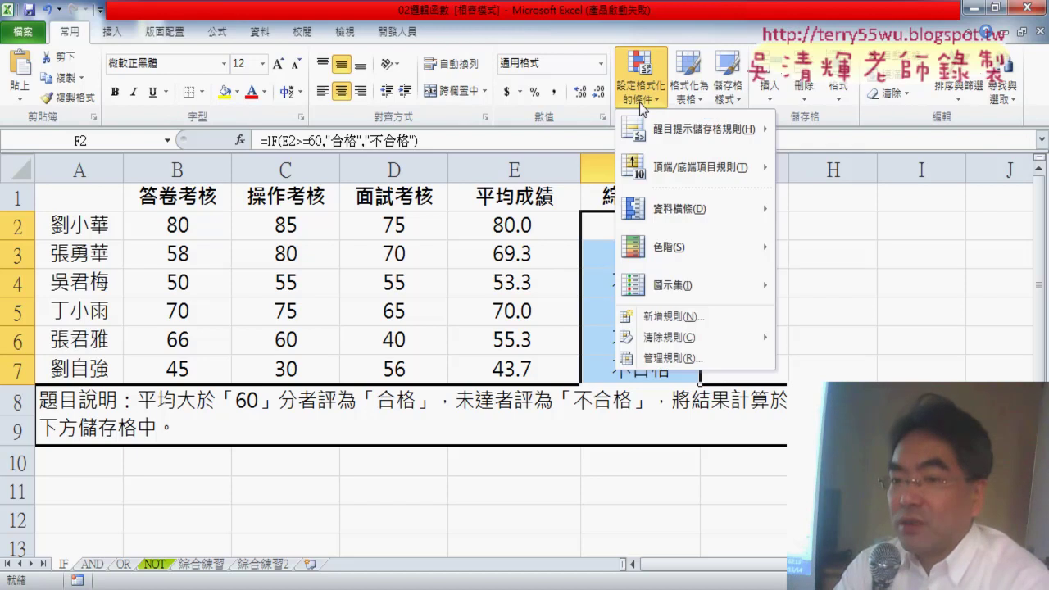
left_click(695, 316)
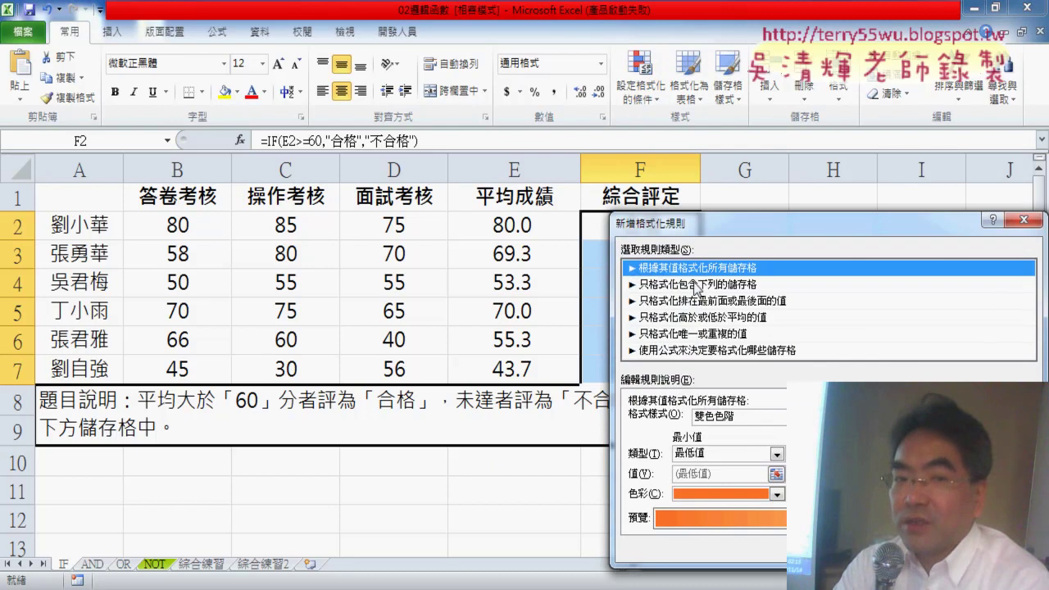
left_click_drag(705, 164, 248, 77)
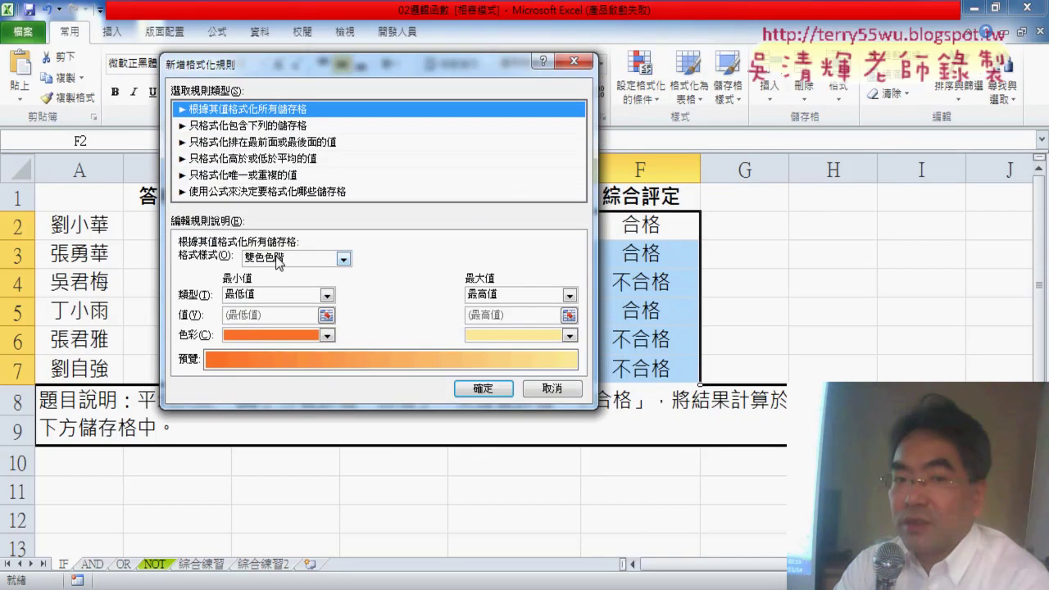
left_click(223, 125)
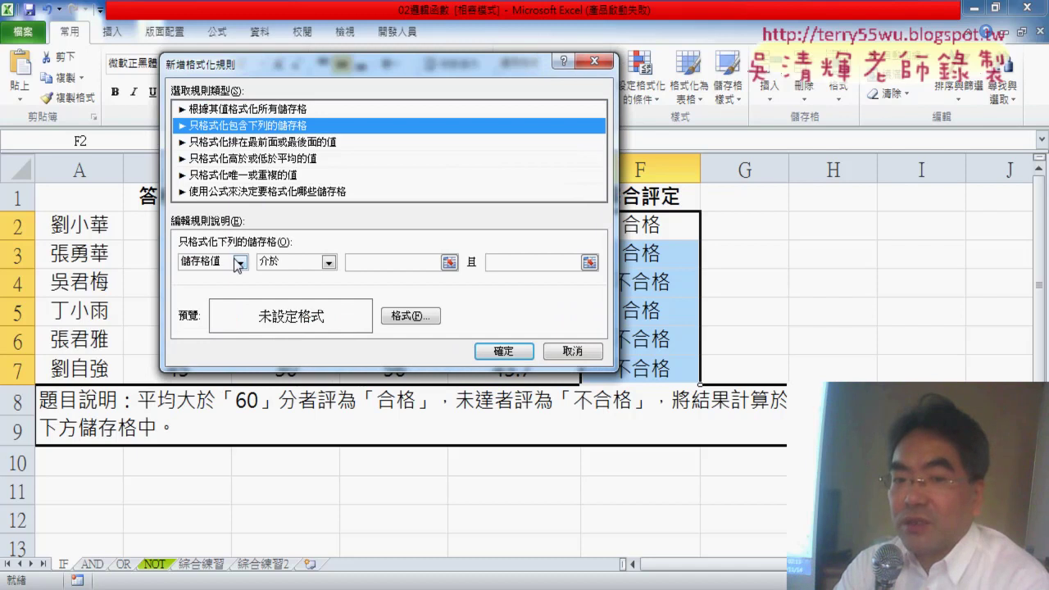
left_click(280, 264)
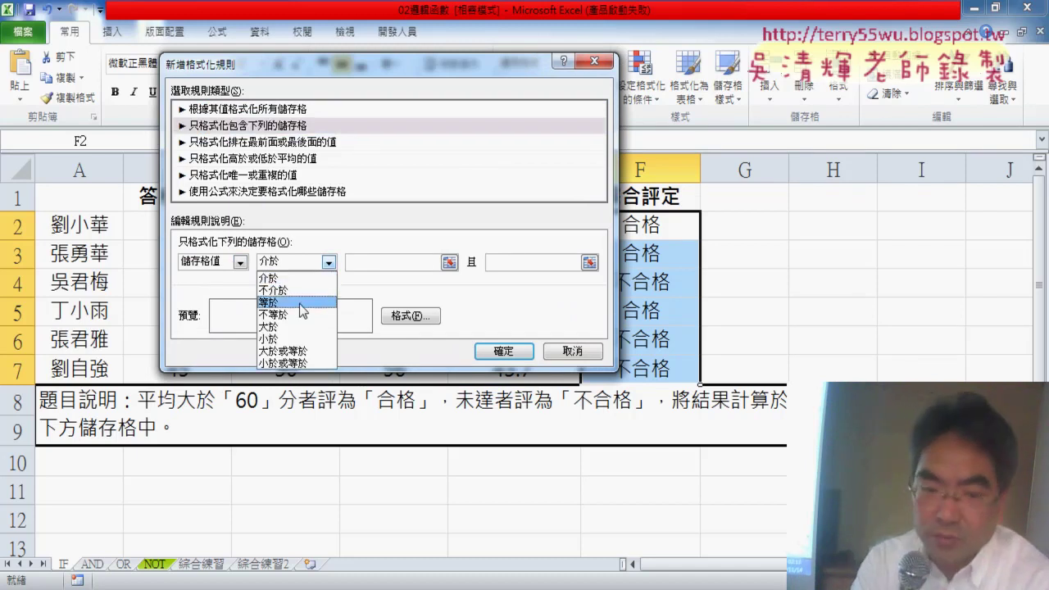
left_click(283, 300)
Step: Enter 不合格 as the value to match and highlight the rule settings
left_click(370, 264)
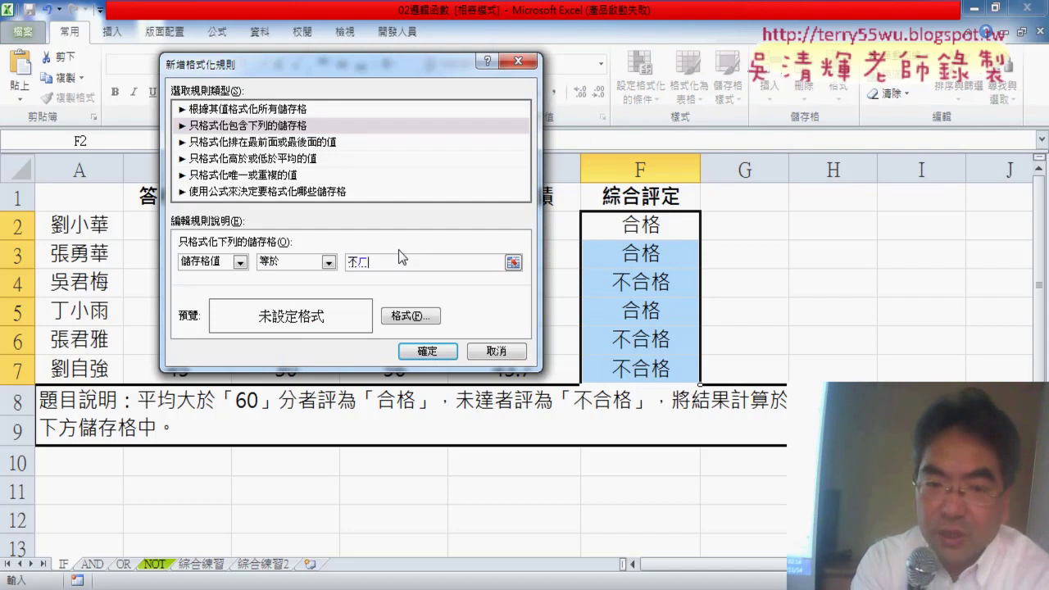
type("和")
type("合格")
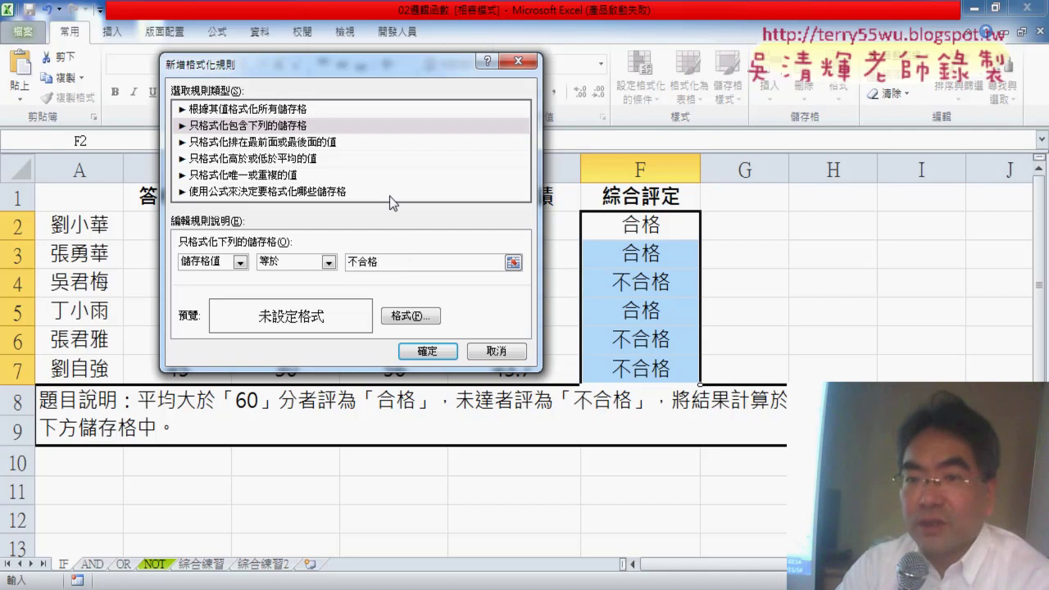
left_click_drag(411, 74, 297, 106)
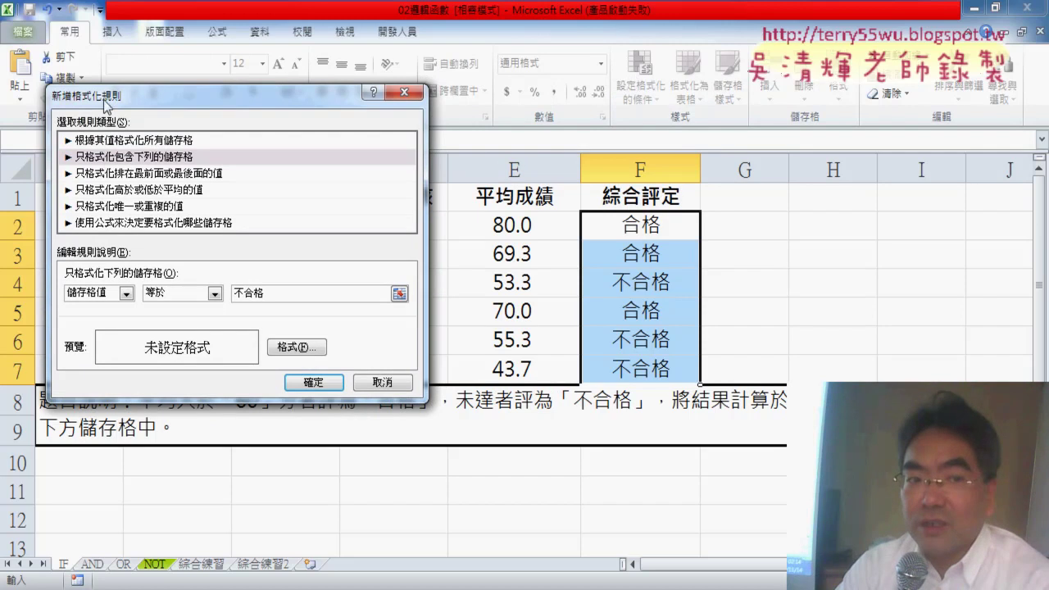
left_click(108, 160)
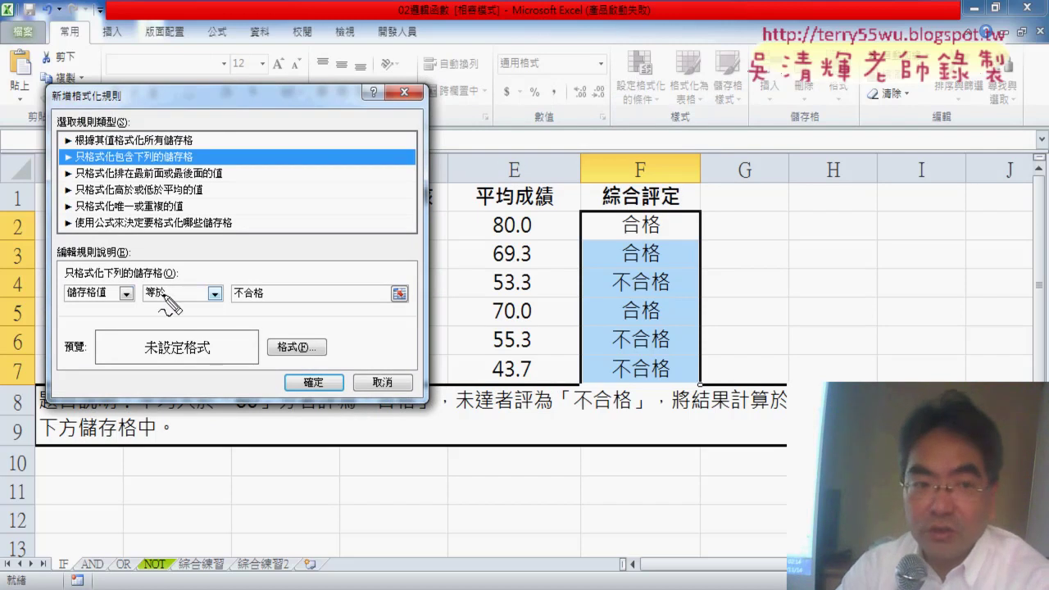
left_click_drag(156, 168, 168, 141)
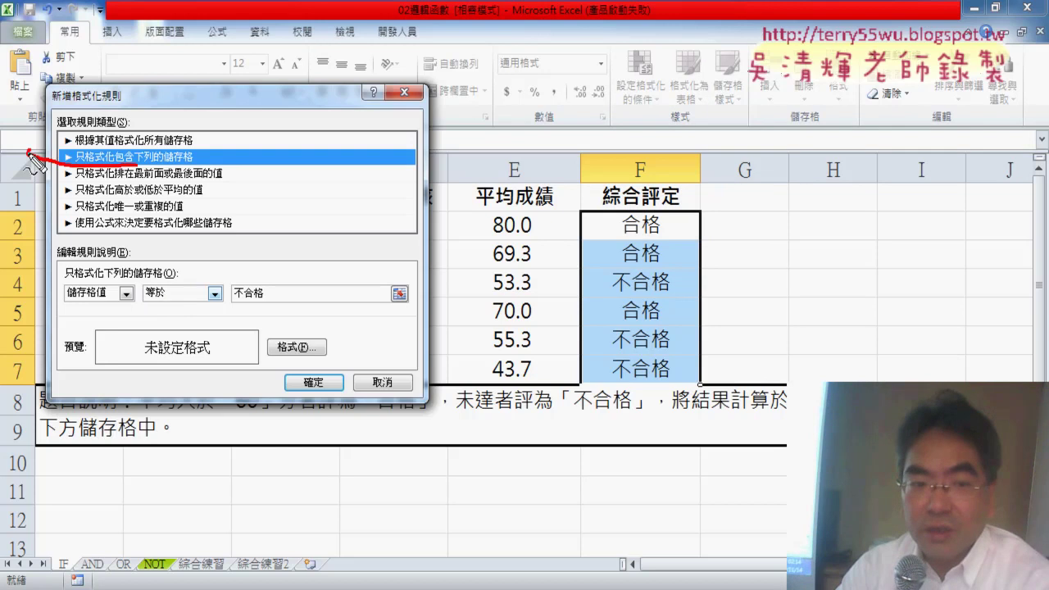
mouse_move(64, 320)
left_mouse_down()
mouse_move(119, 283)
mouse_move(193, 282)
mouse_move(254, 260)
left_mouse_up()
key("Escape")
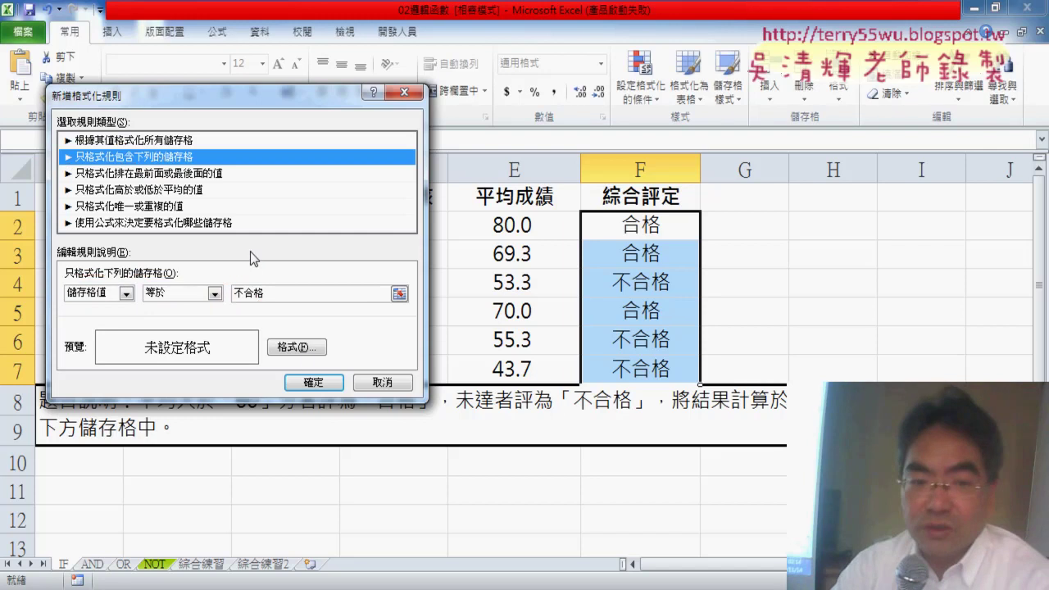
Step: Give the 不合格 rule a red font colour and apply it
left_click(306, 349)
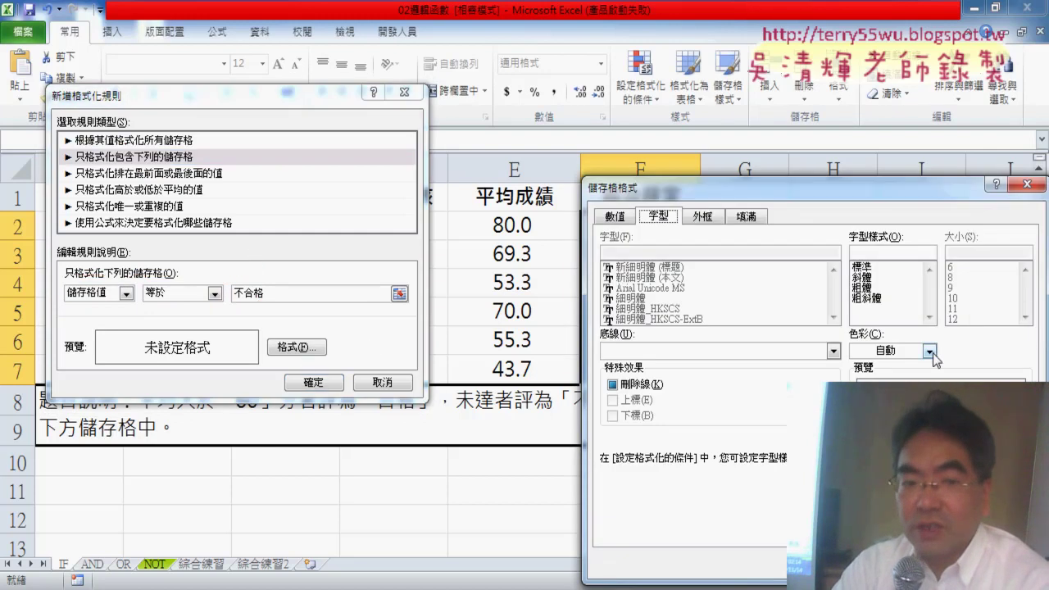
left_click(929, 350)
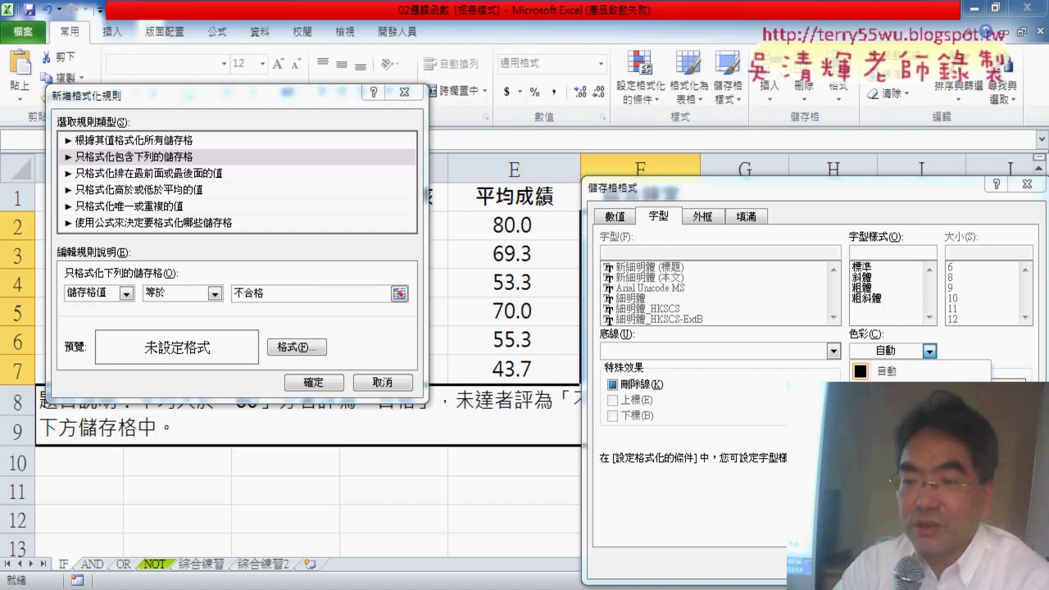
key("Escape")
left_click(929, 350)
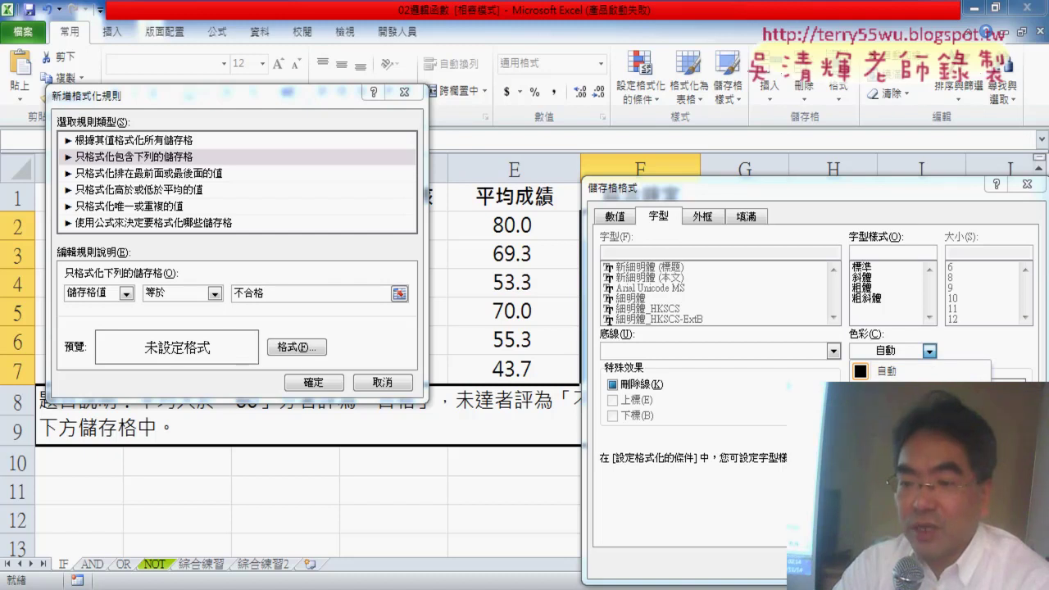
left_click(873, 506)
key("Return")
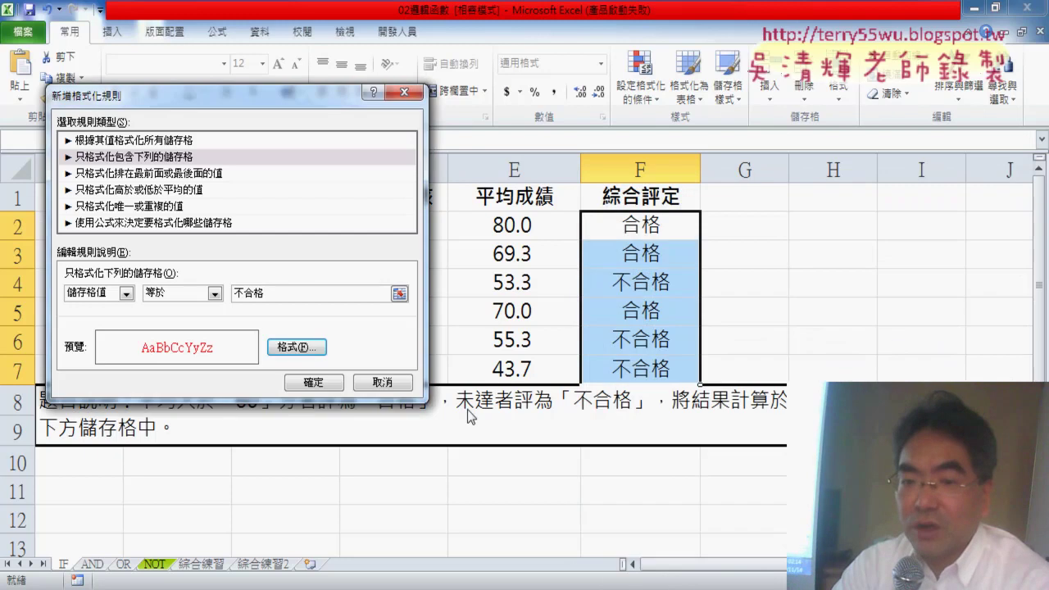
left_click(319, 391)
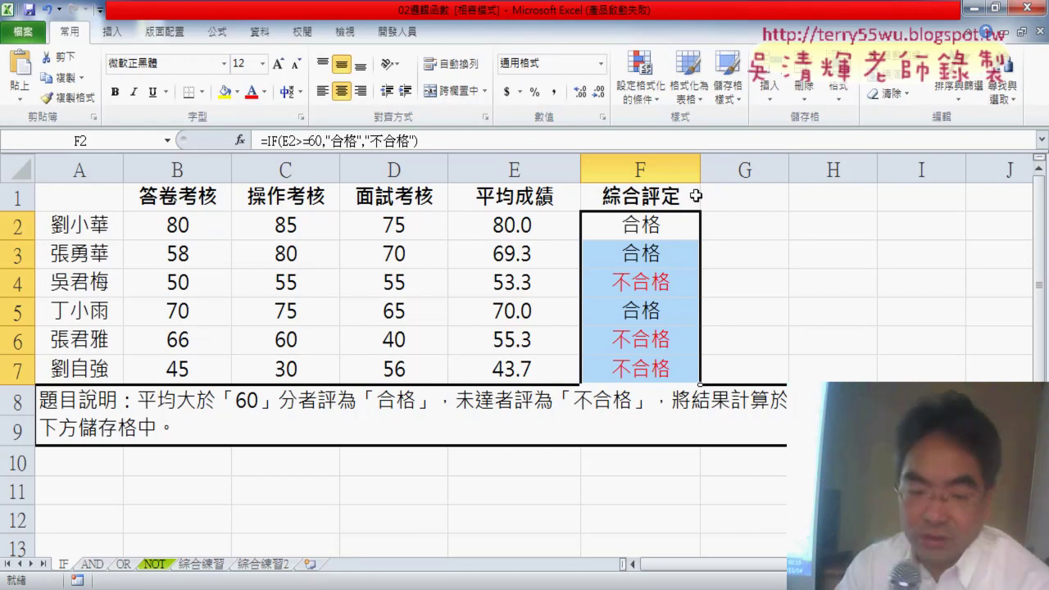
Step: Enter 多重 as the G1 header, then select the averages in E2:E7
left_click(773, 201)
type("ㄉㄨ")
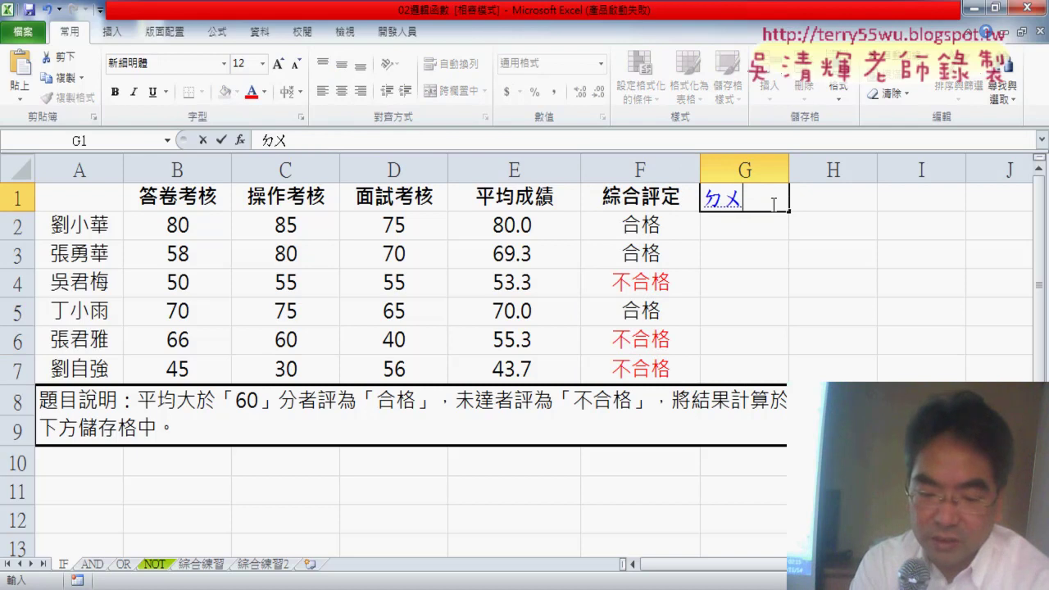
type("ㄛ")
key("space")
type("ㄔㄨ")
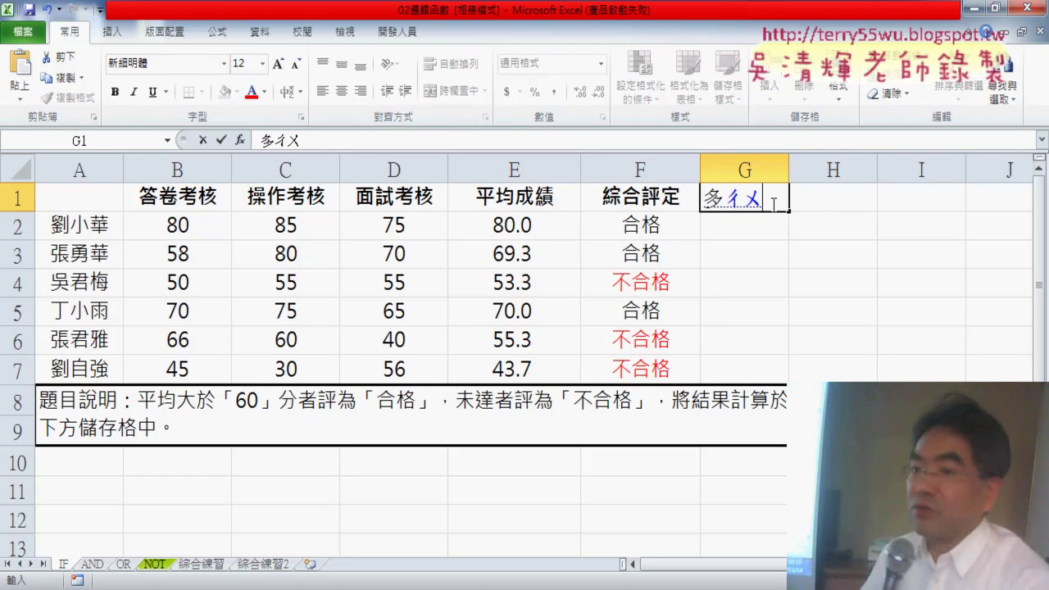
type("ㄥ6")
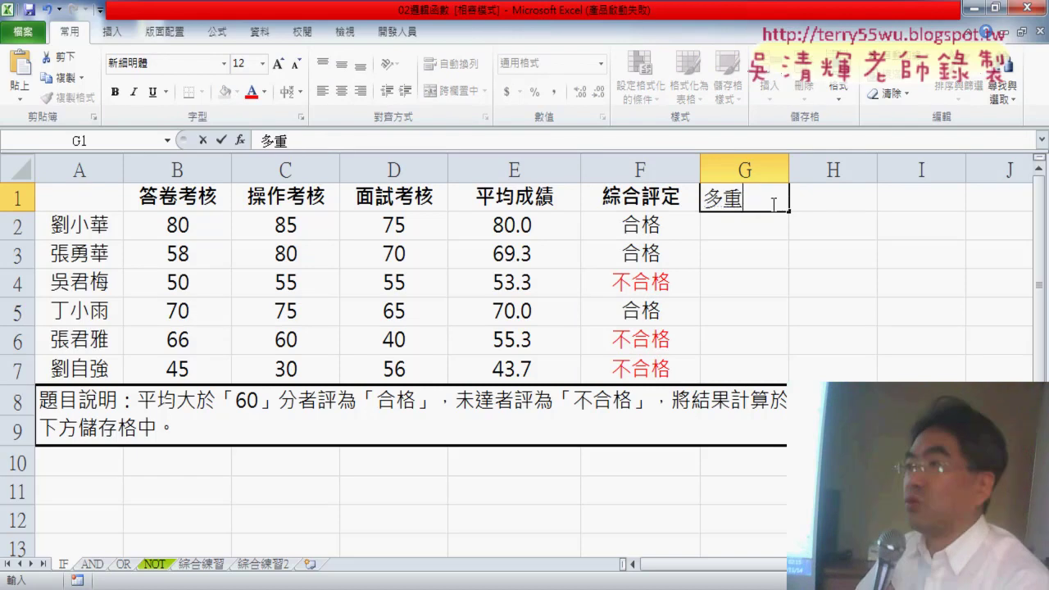
key("Return")
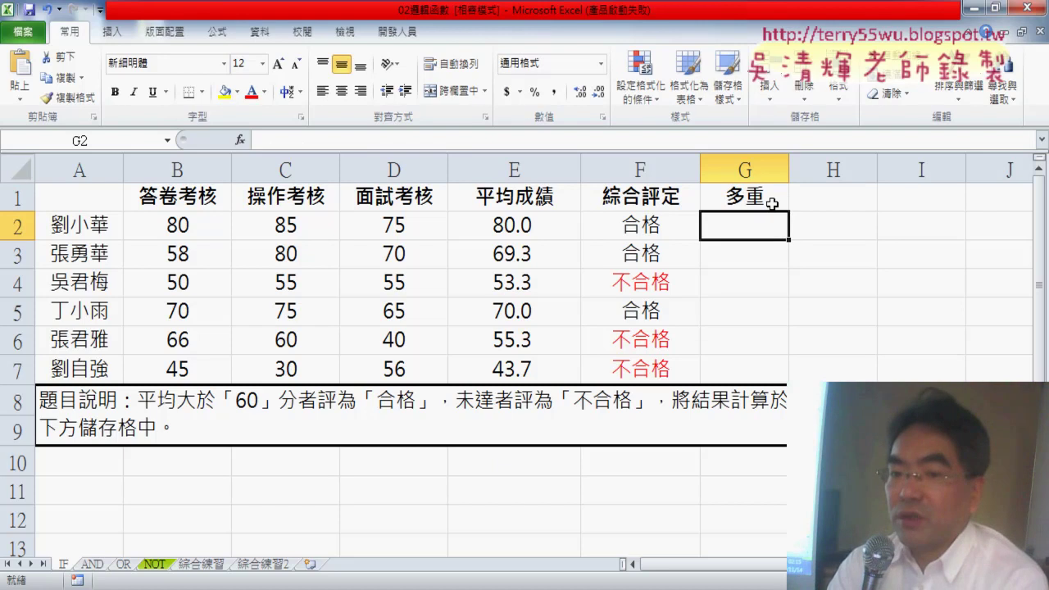
left_click_drag(562, 227, 549, 365)
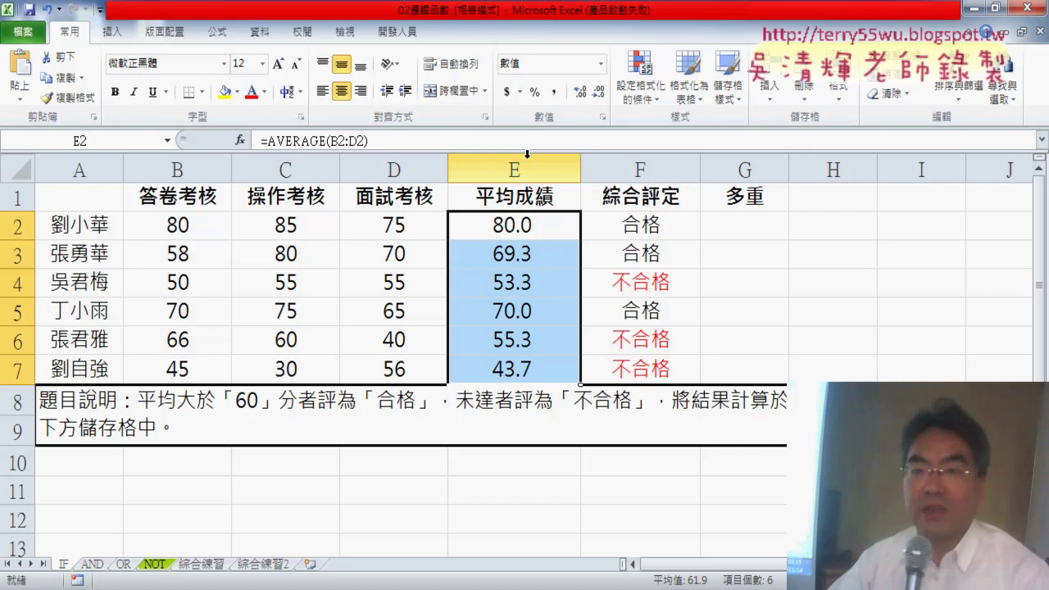
Step: Insert an IF function in G2, using E2 as the condition cell
left_click(740, 233)
left_click(241, 141)
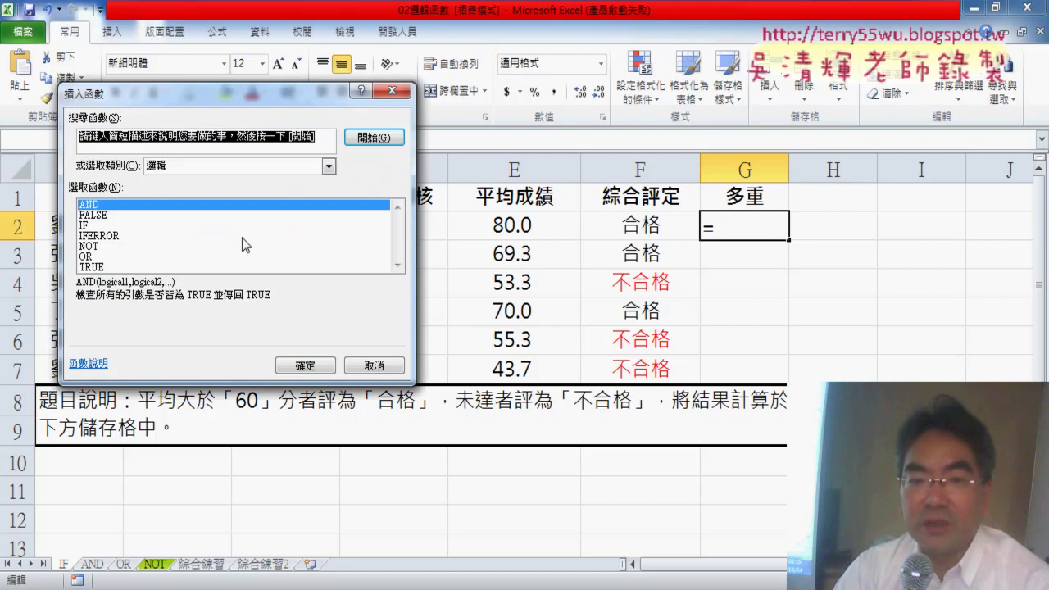
double_click(135, 225)
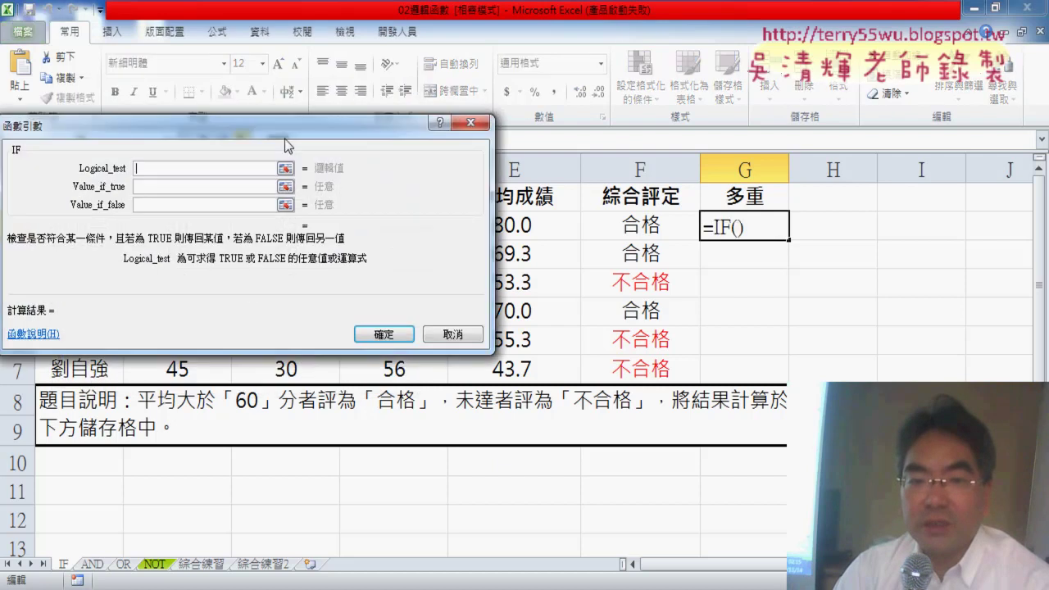
left_click_drag(287, 145, 410, 339)
left_click(514, 225)
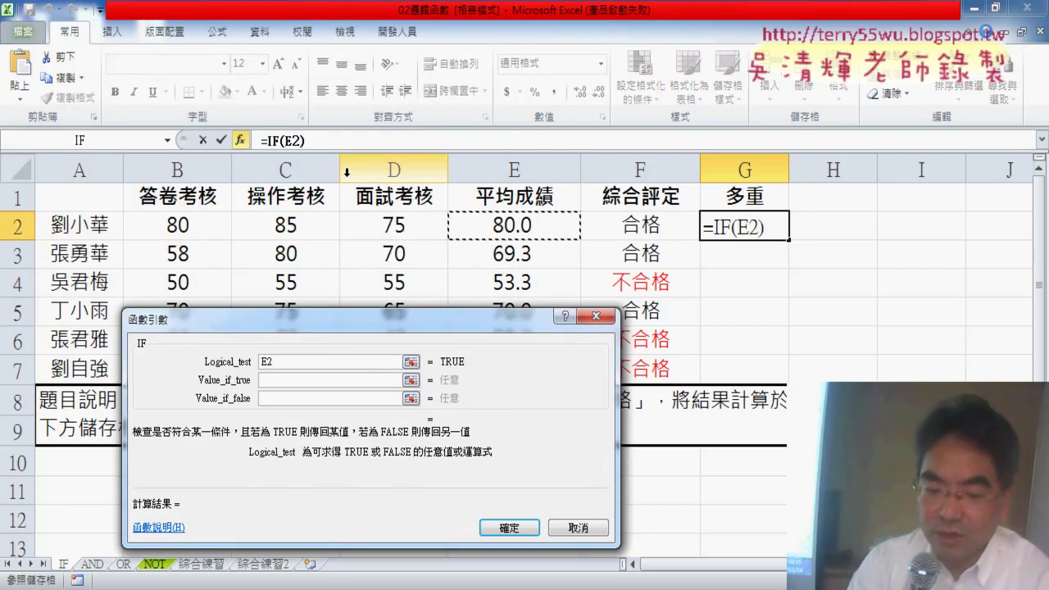
Step: Complete the test E2>=80 with true result A, leaving the false result open
type(">ㄦ")
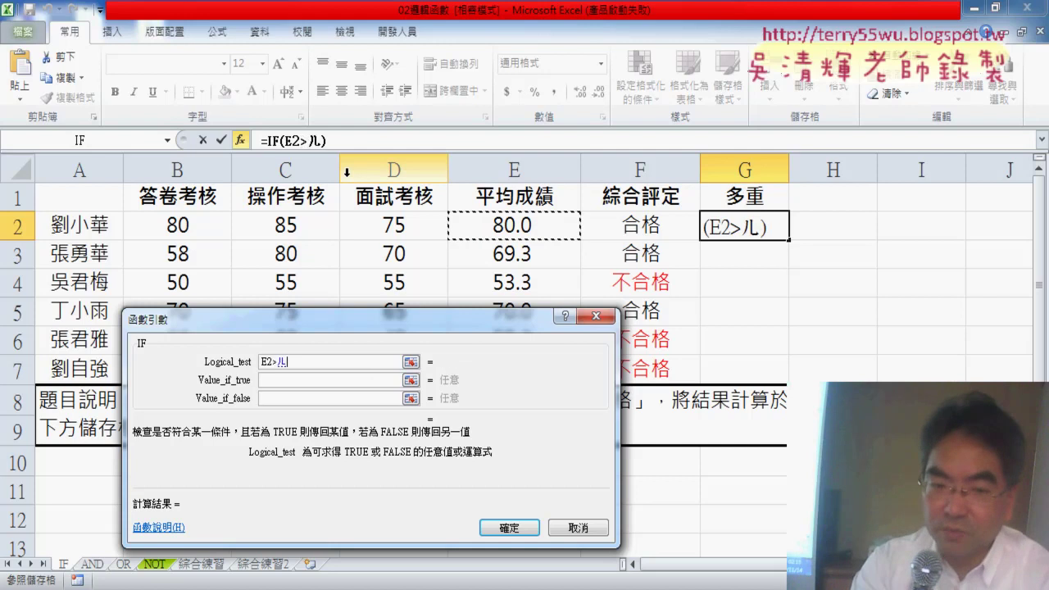
key("BackSpace")
type("=8")
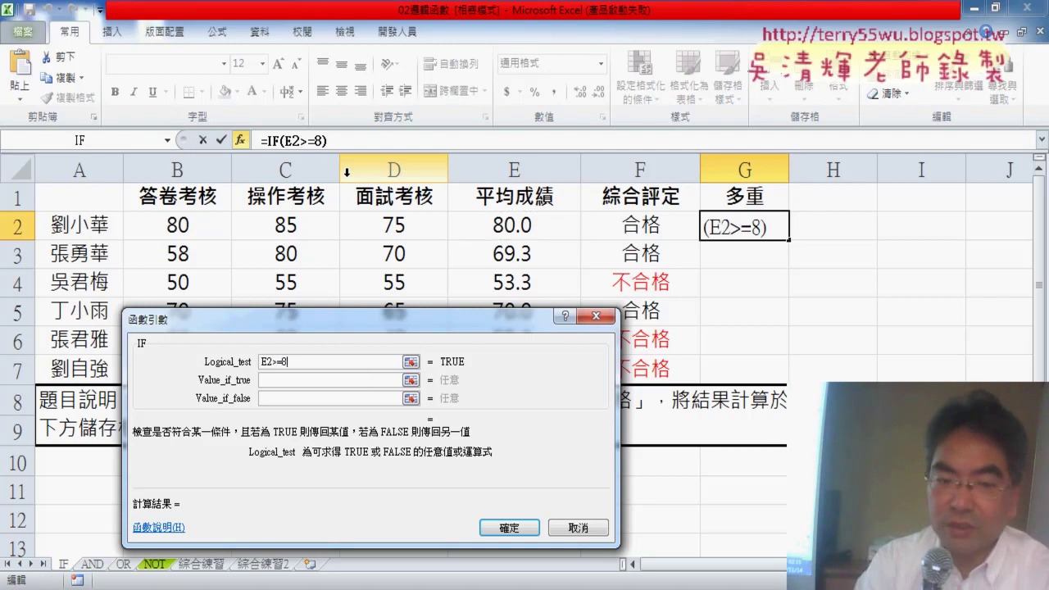
type("0")
key("Tab")
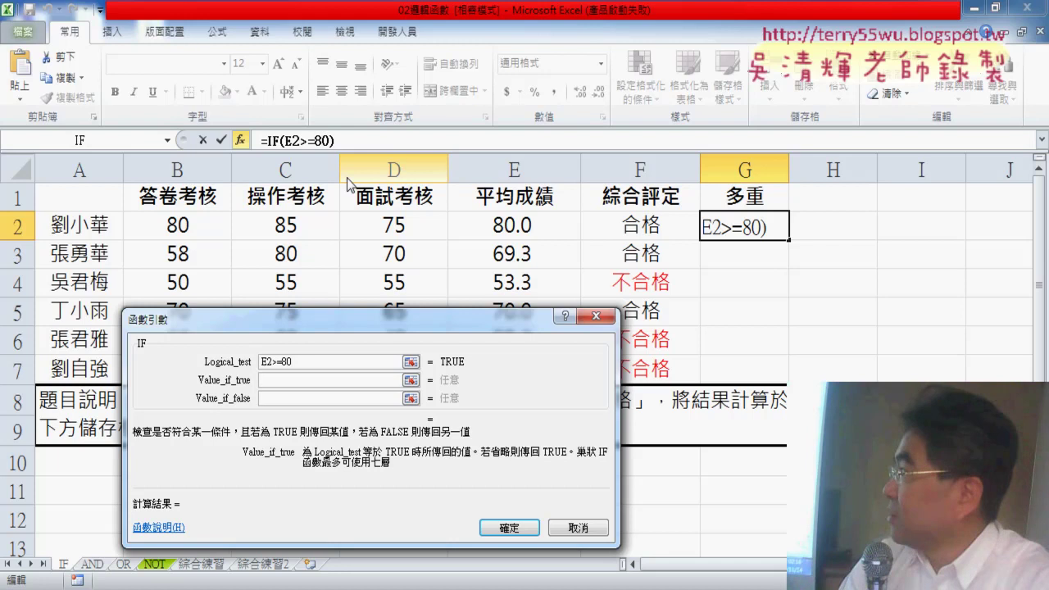
type("A")
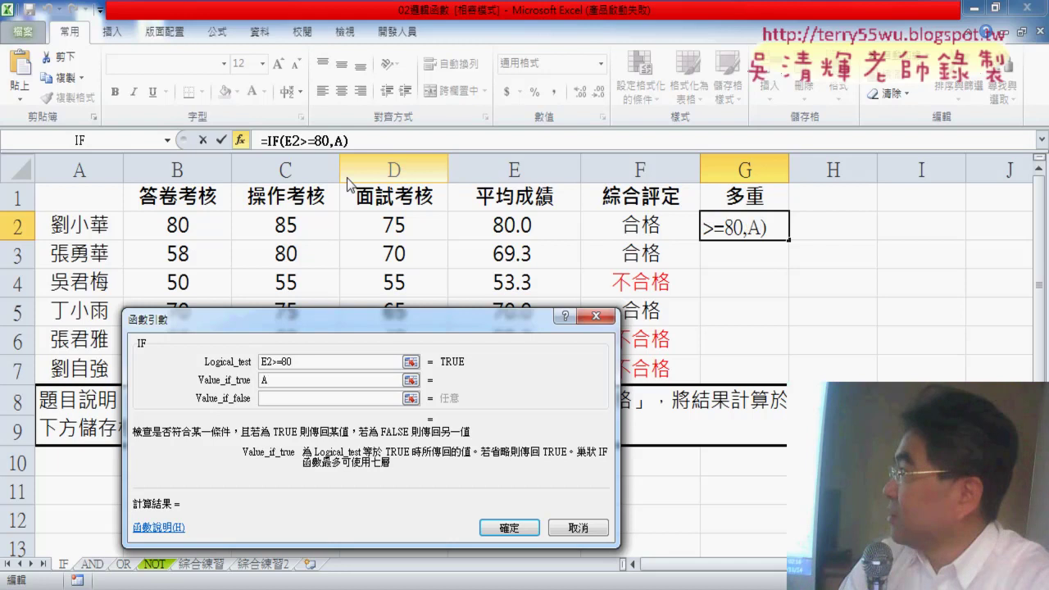
left_click_drag(368, 332, 430, 195)
left_click(365, 264)
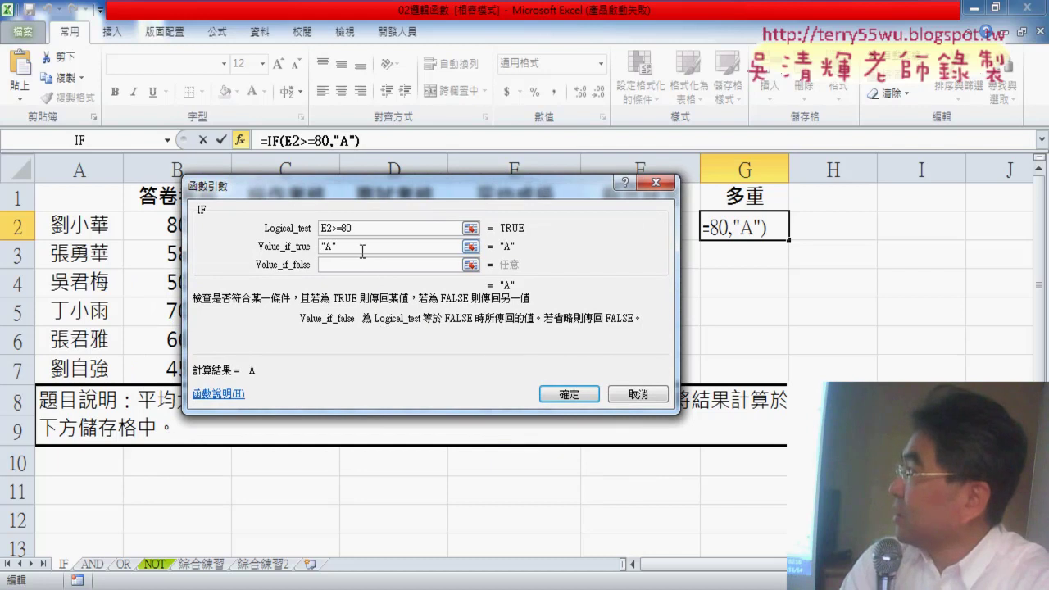
left_click_drag(362, 246, 321, 246)
left_click(342, 264)
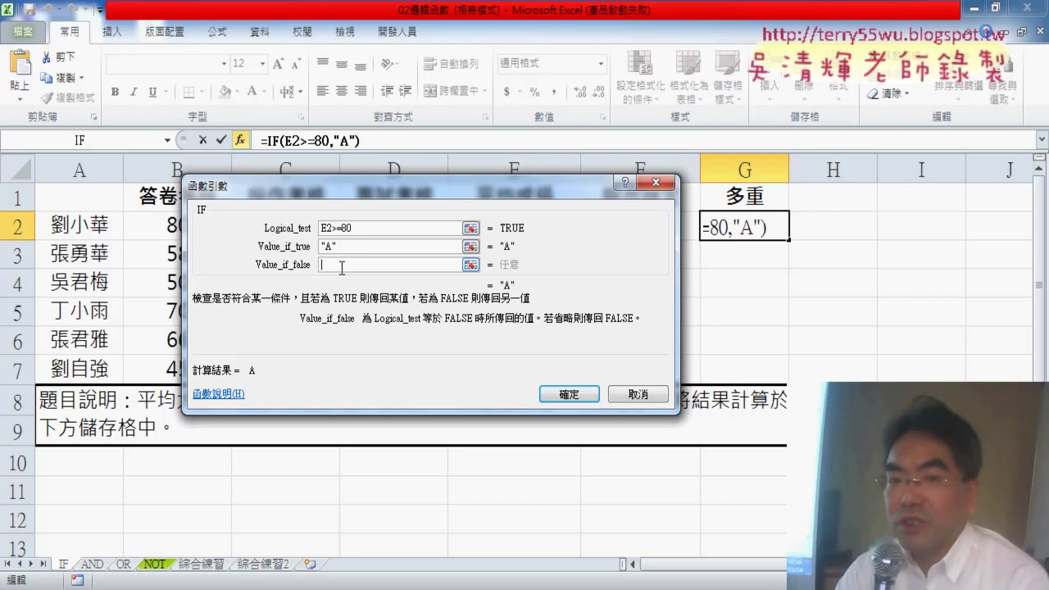
left_click_drag(392, 205, 589, 111)
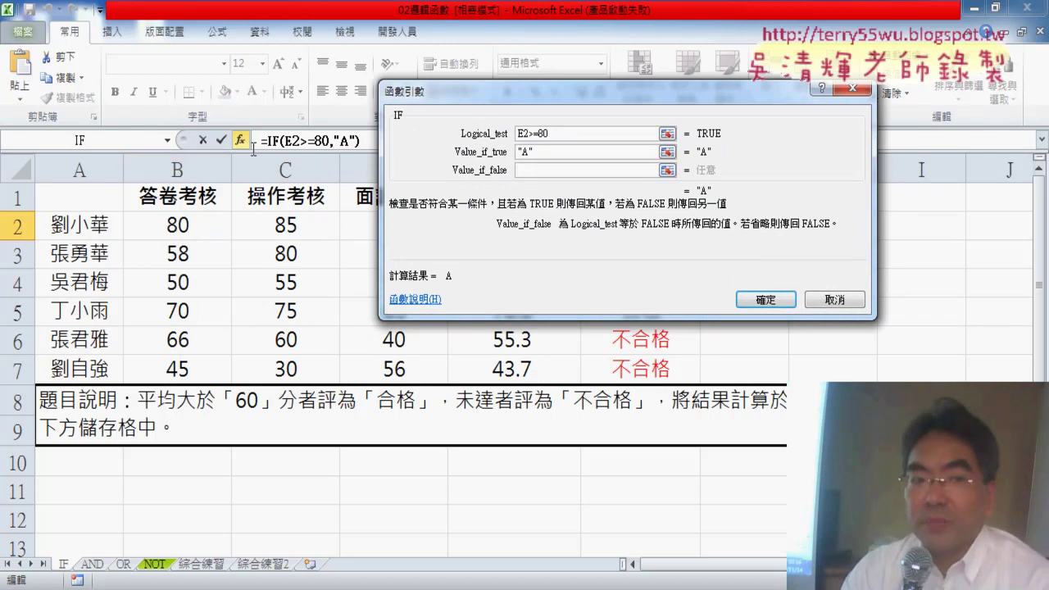
Step: Nest a new IF as the false result of G2's formula
left_click(170, 141)
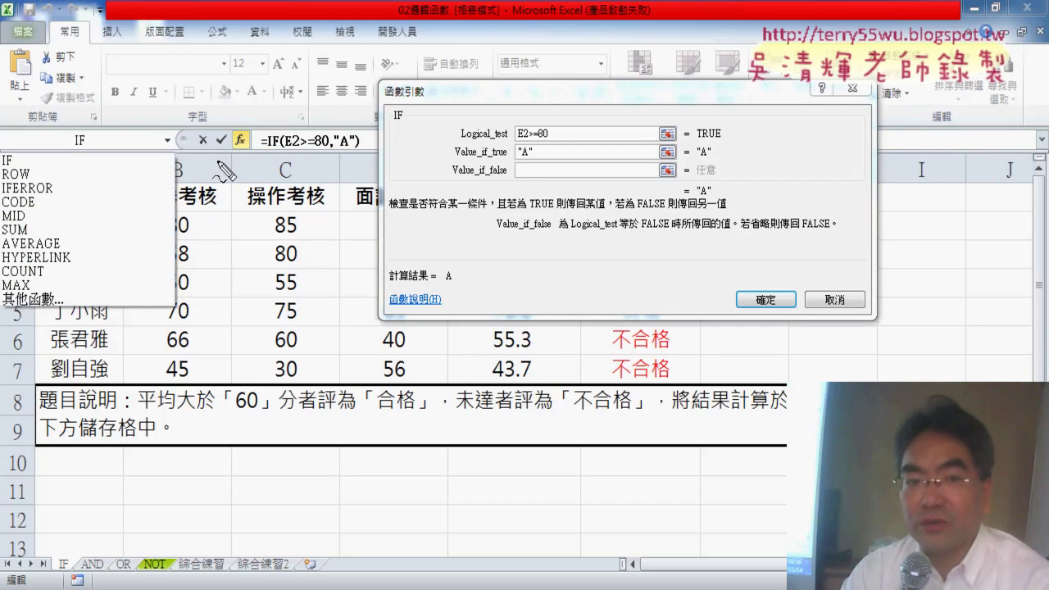
mouse_move(246, 124)
left_mouse_down()
mouse_move(289, 85)
mouse_move(271, 127)
left_mouse_up()
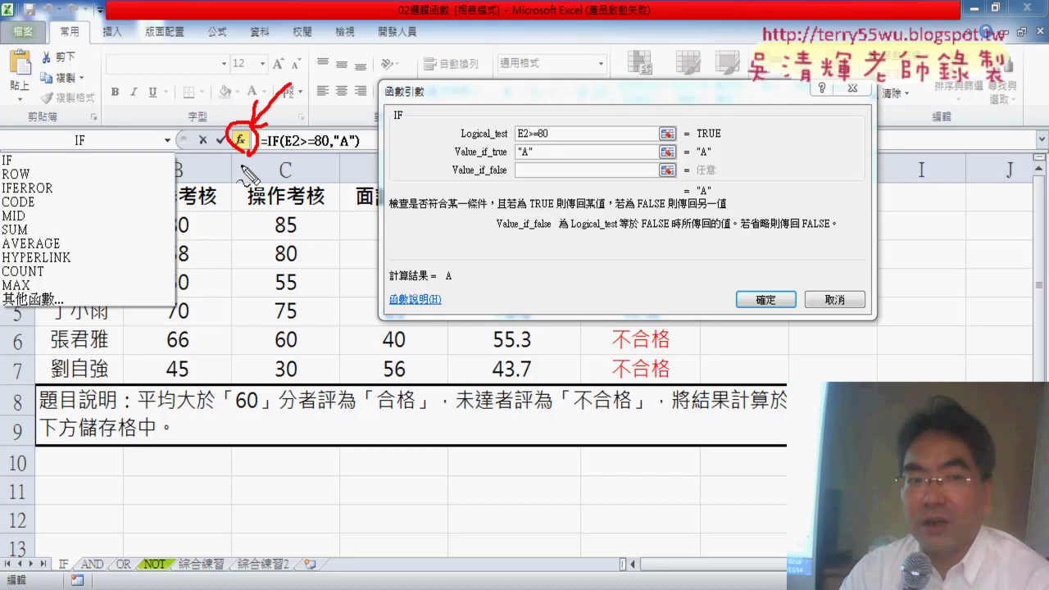
left_click_drag(76, 157, 85, 117)
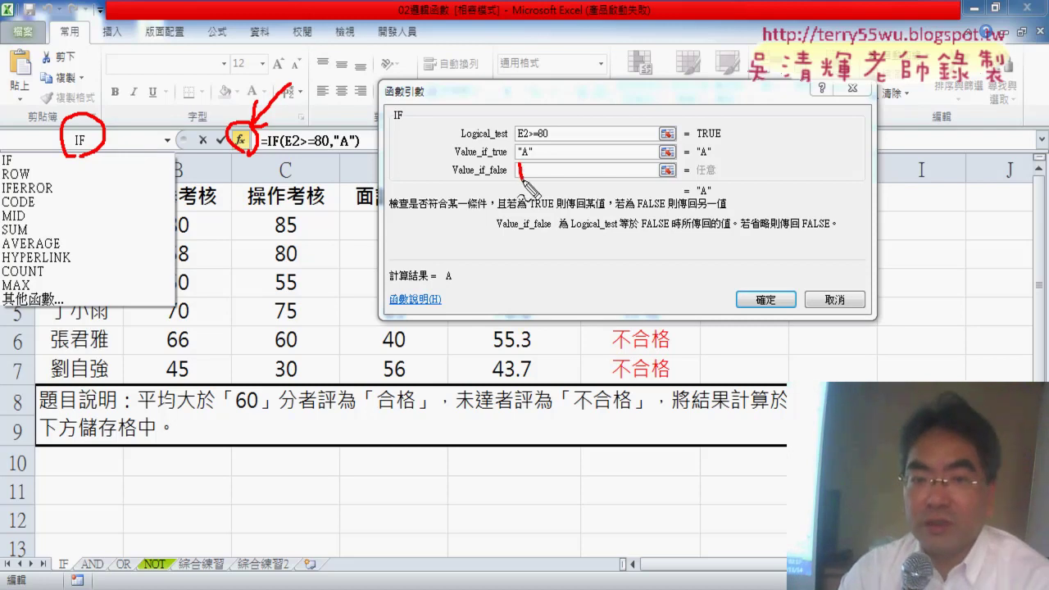
key("Escape")
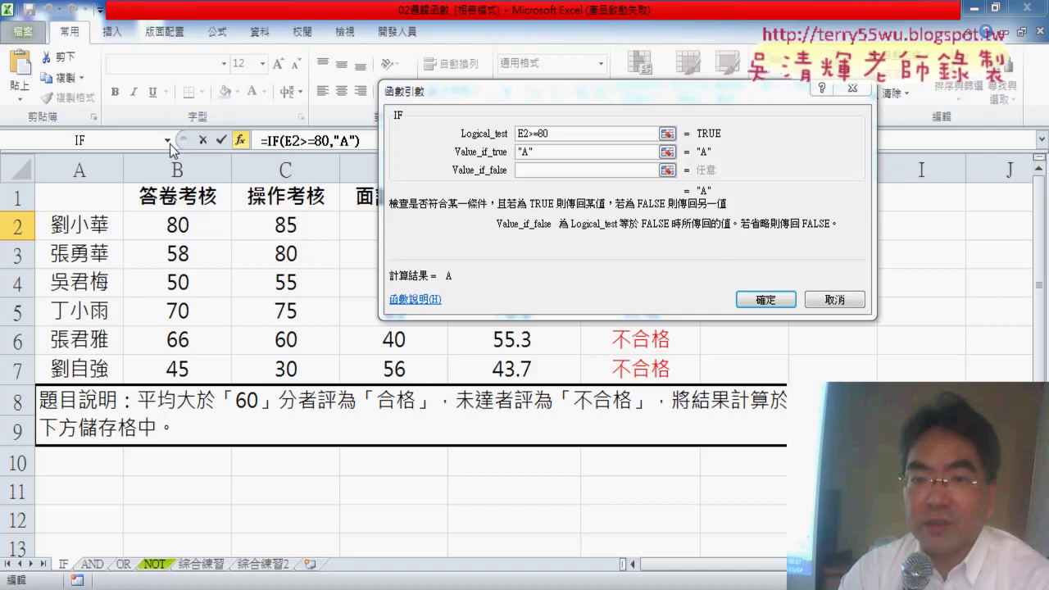
left_click(542, 170)
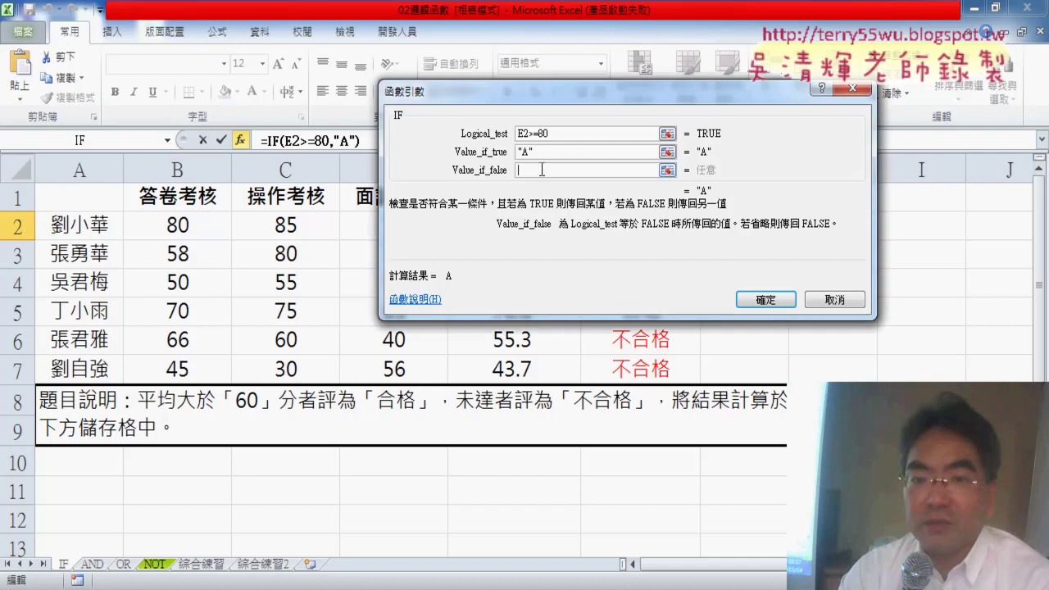
left_click(167, 141)
left_click(92, 160)
mouse_move(443, 94)
left_mouse_down()
mouse_move(391, 195)
mouse_move(362, 211)
left_mouse_up()
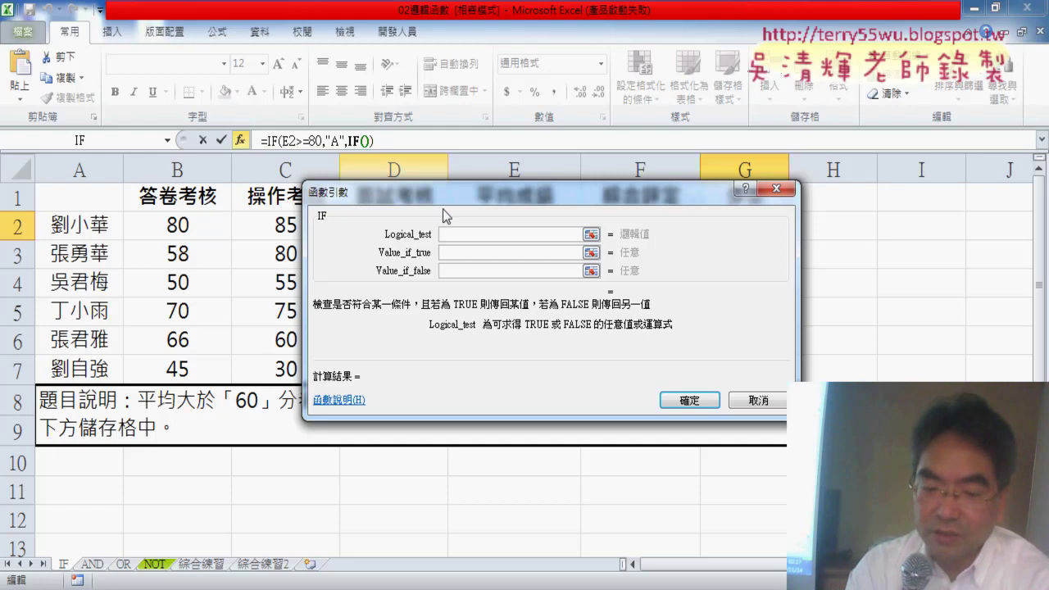
Step: Set the nested test E2>=70 returning B, and nest one more IF as the fallback
left_click_drag(443, 192, 411, 257)
left_click(527, 225)
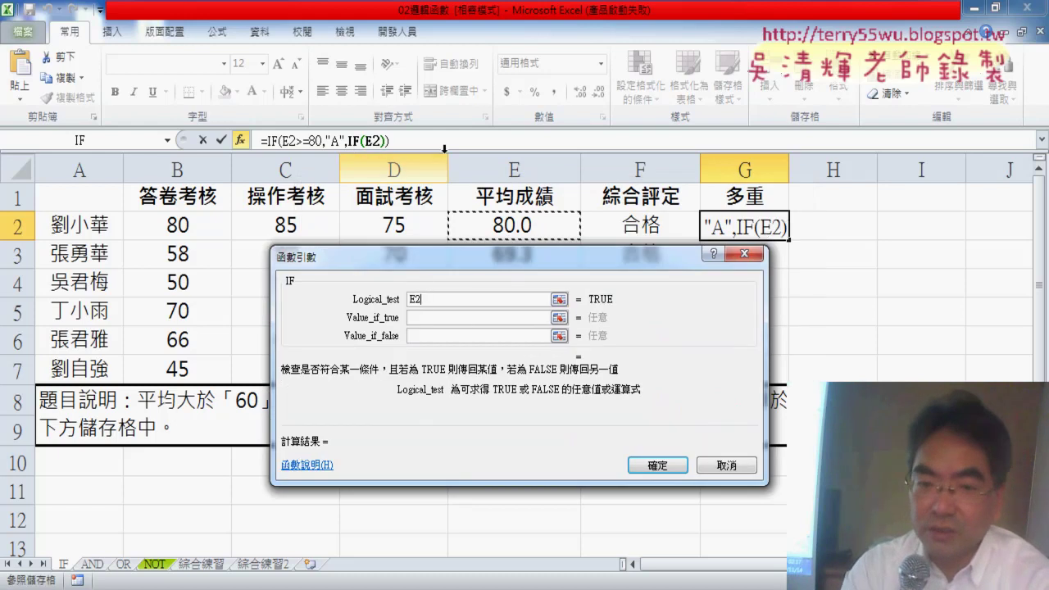
type(">=70")
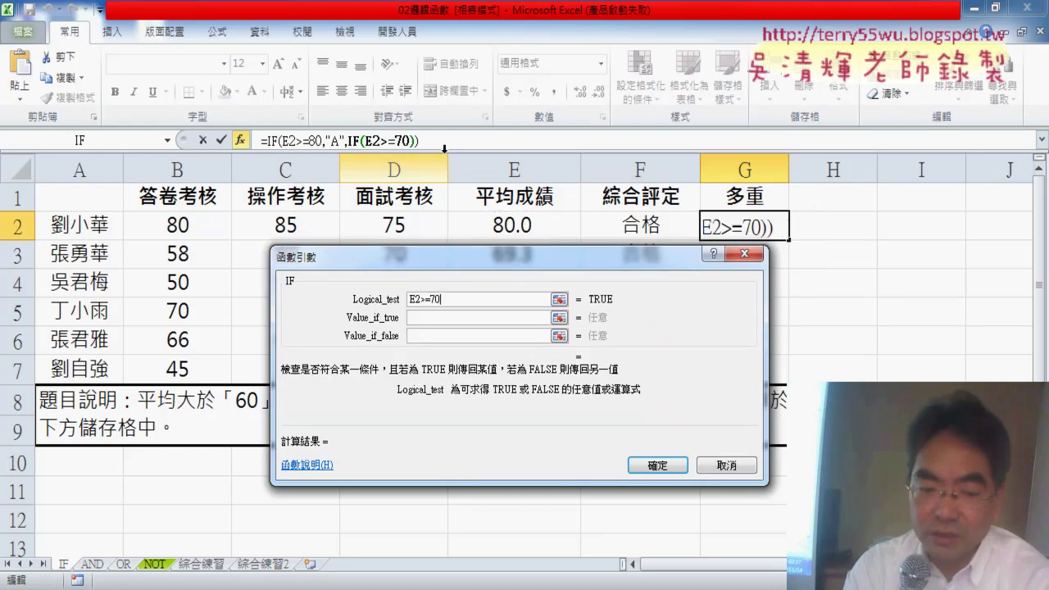
key("Tab")
type("B")
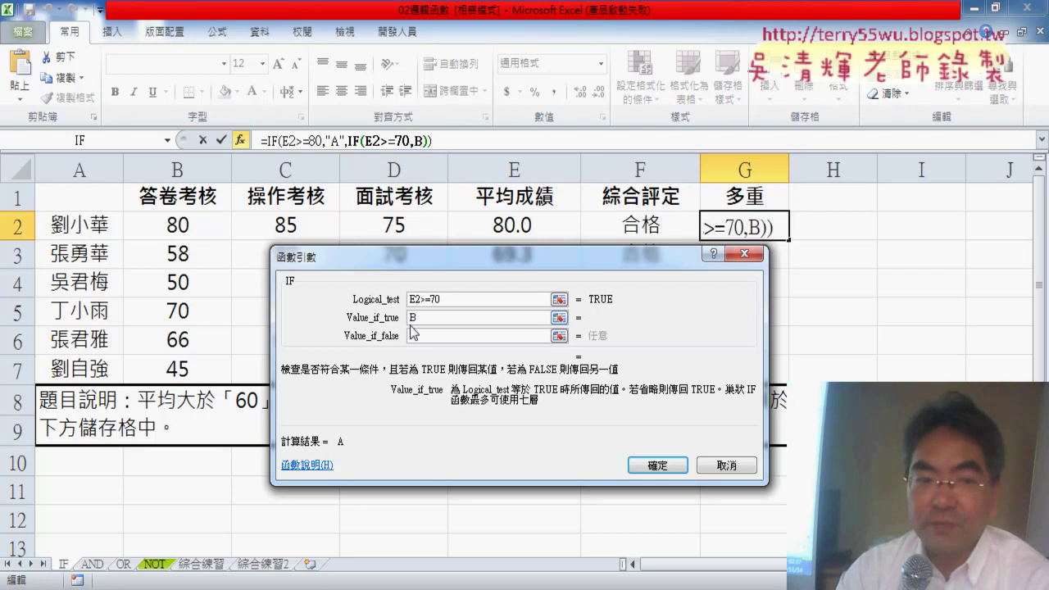
key("Tab")
left_click(167, 140)
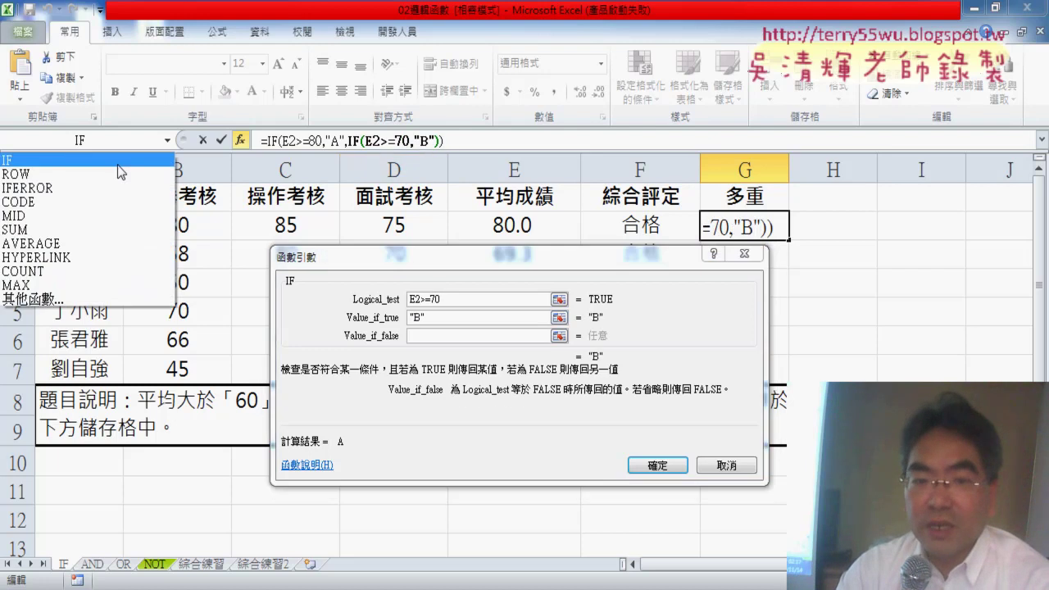
left_click(117, 158)
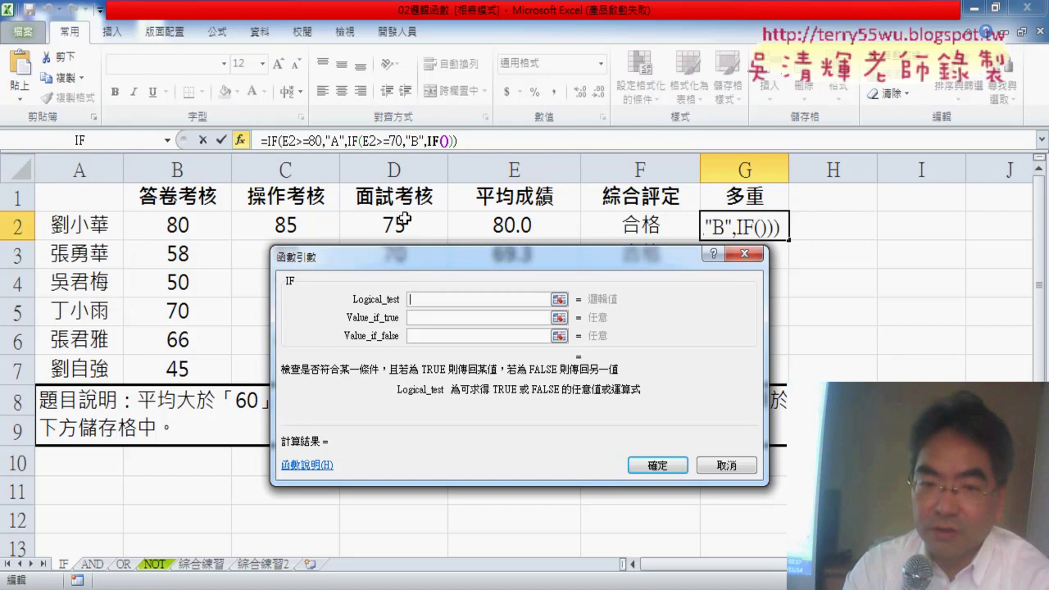
Step: Set the last test E2>=60 returning C, otherwise D, and confirm the formula
left_click(508, 224)
type(">")
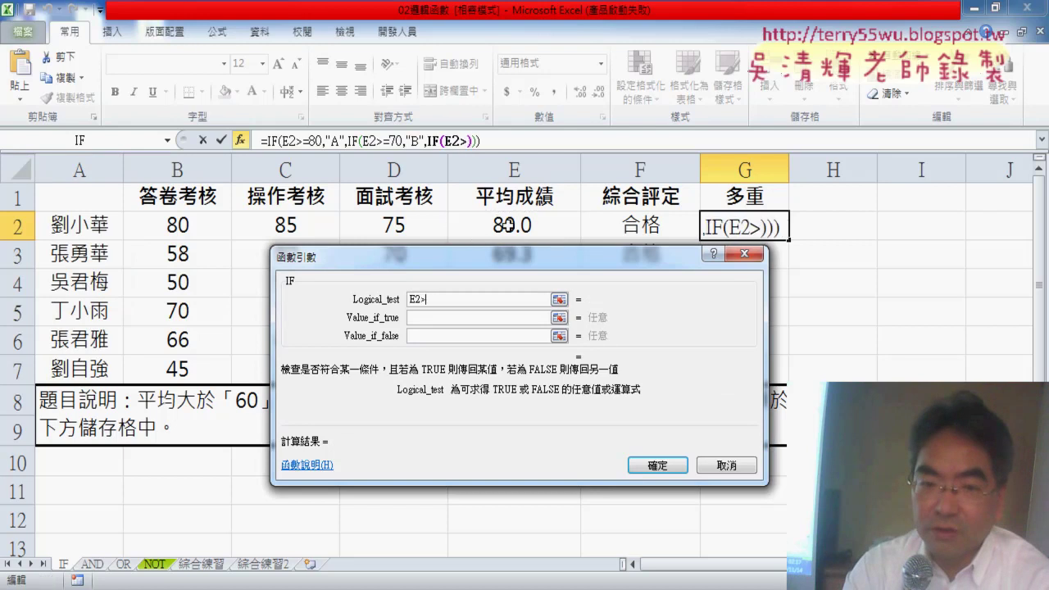
type("=60")
key("Tab")
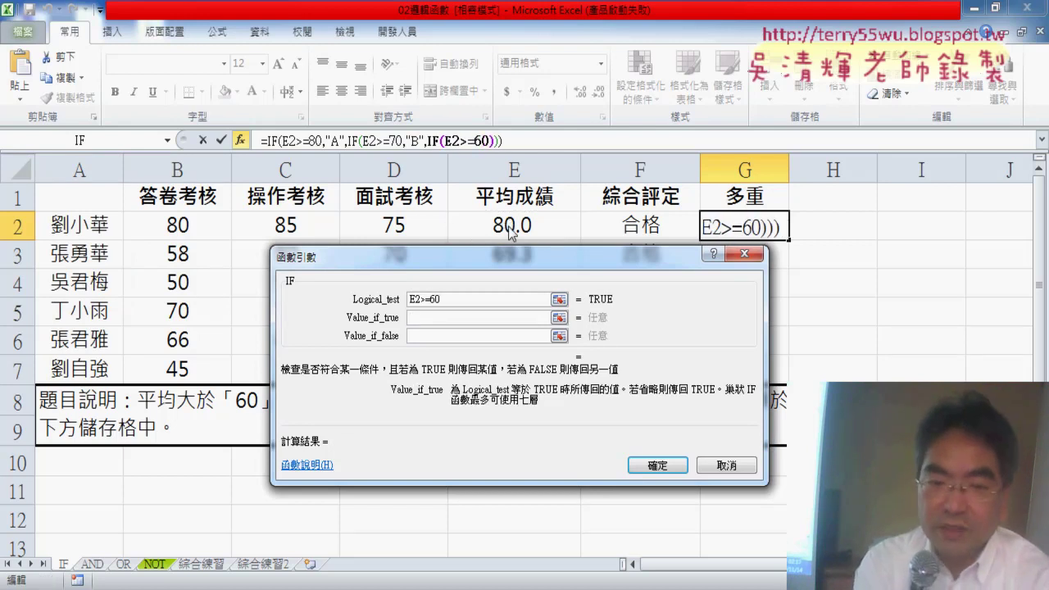
type("C")
key("Tab")
type("D")
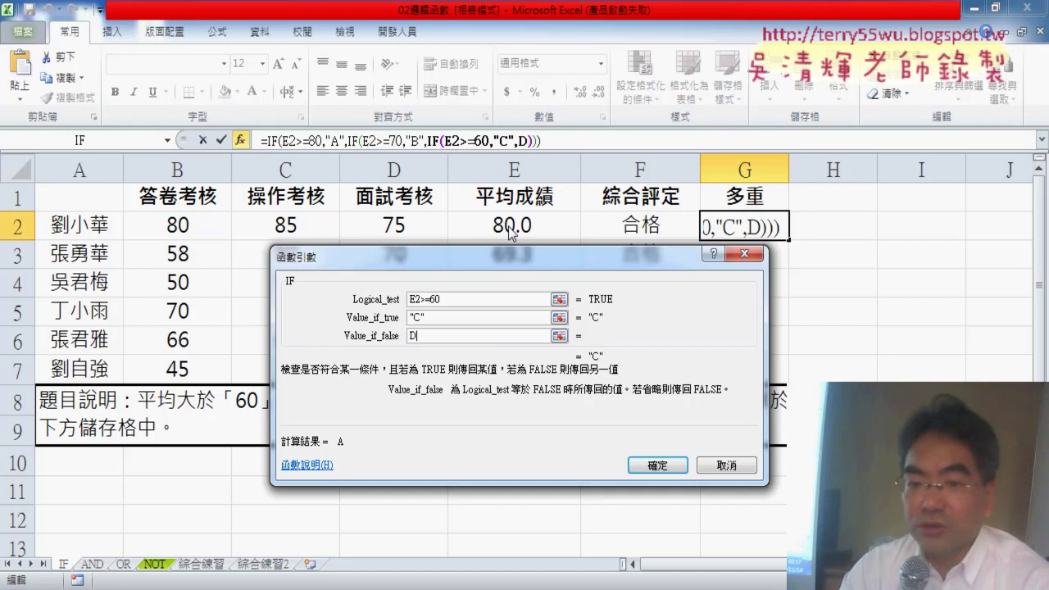
left_click(657, 465)
left_click(571, 141)
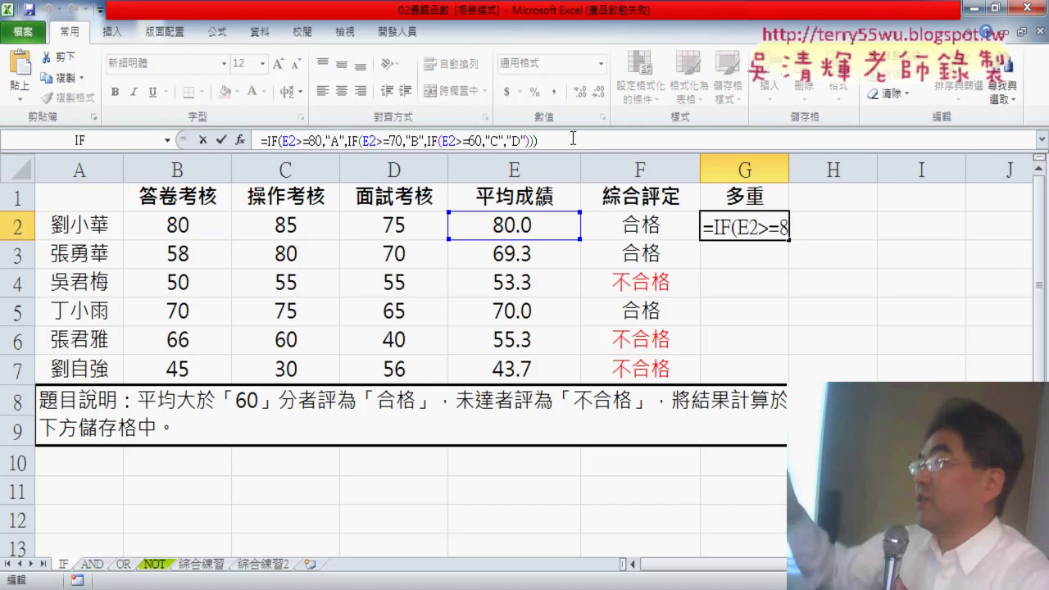
Step: Finish editing G2 and fill the grade formula down to G7
left_click(220, 141)
left_click_drag(789, 239, 745, 370)
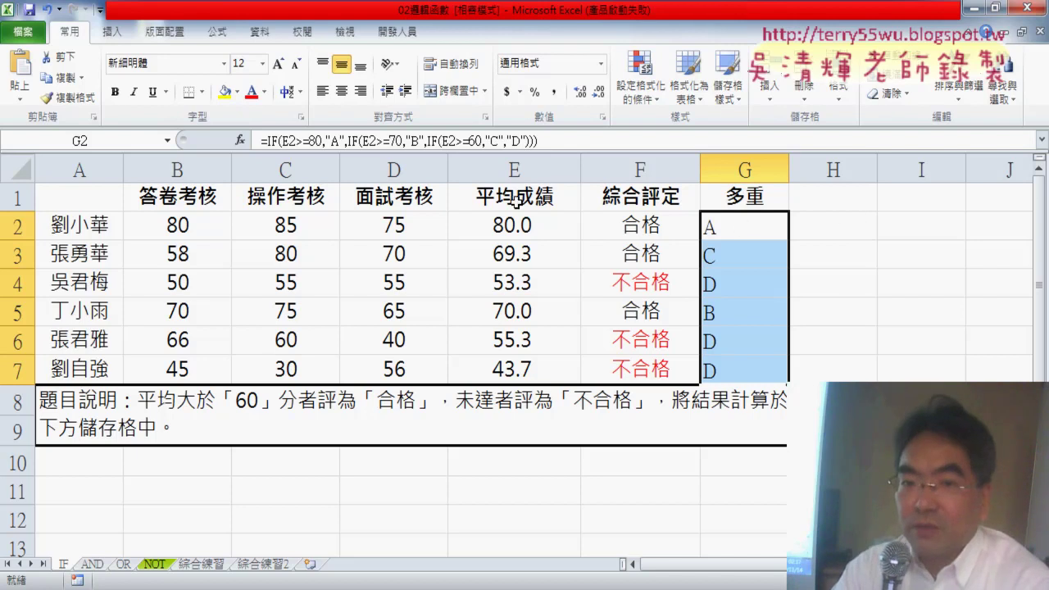
left_click_drag(347, 141, 502, 141)
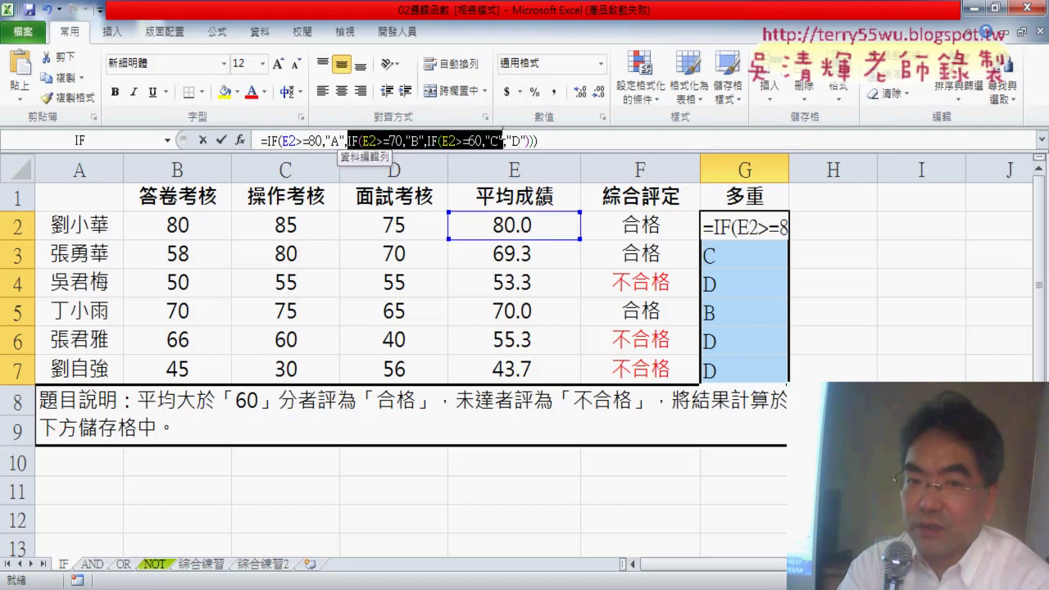
key("Delete")
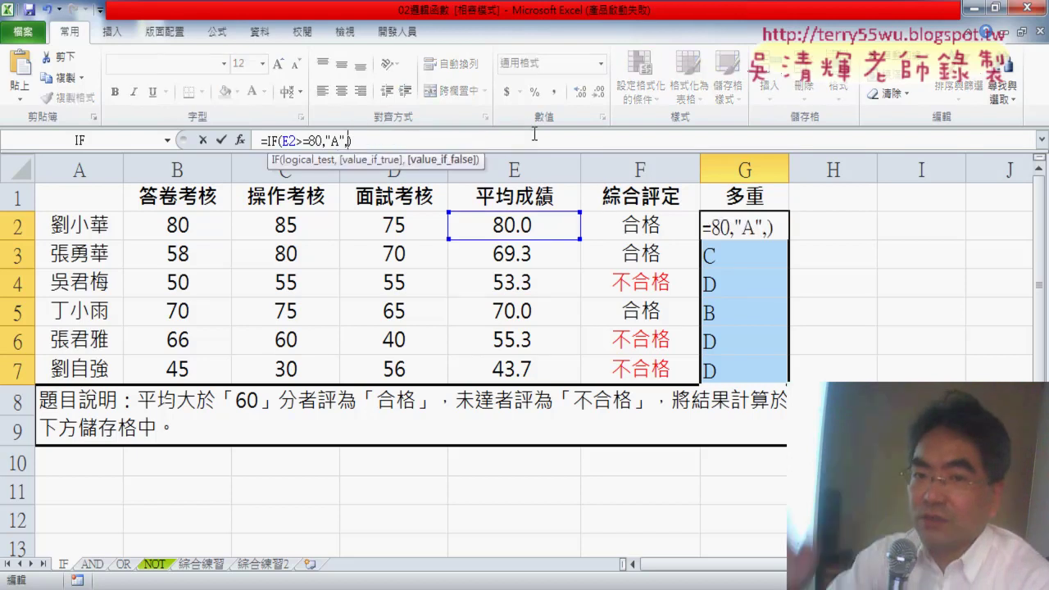
left_click(269, 141)
left_click(240, 141)
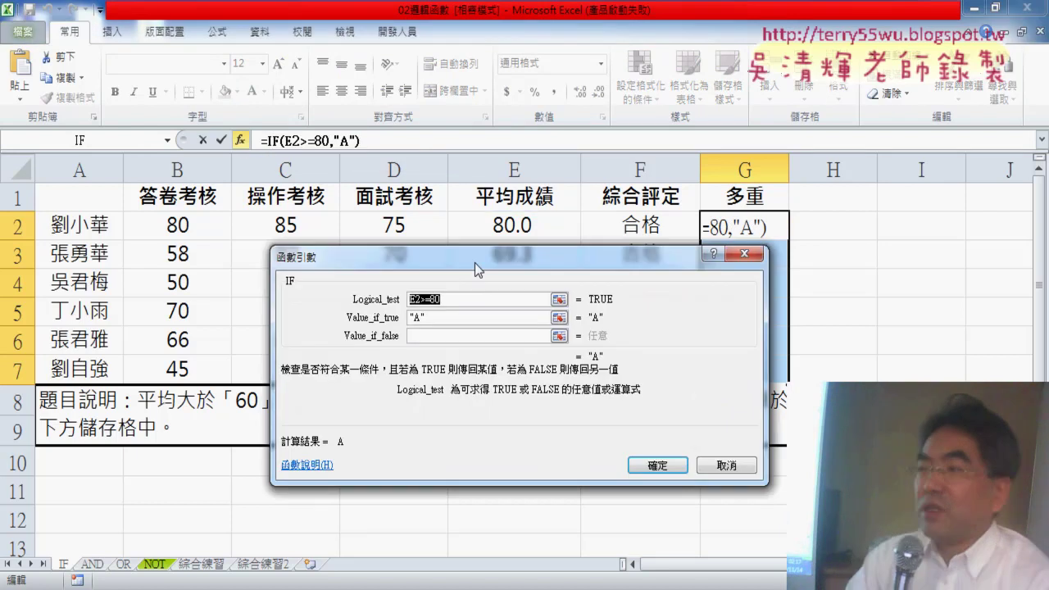
left_click_drag(475, 258, 632, 100)
left_click(597, 165)
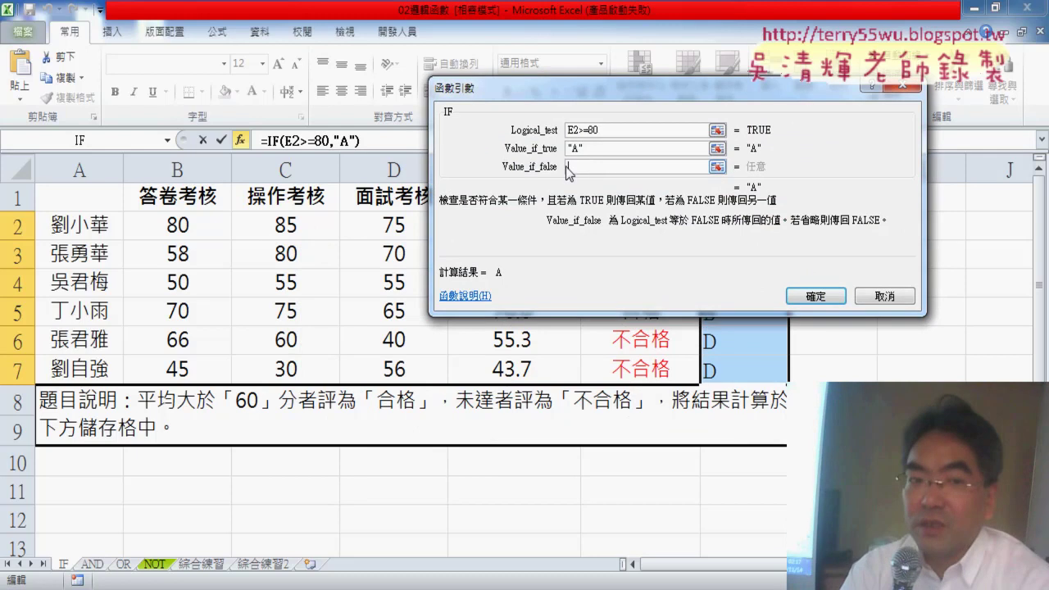
left_click(168, 140)
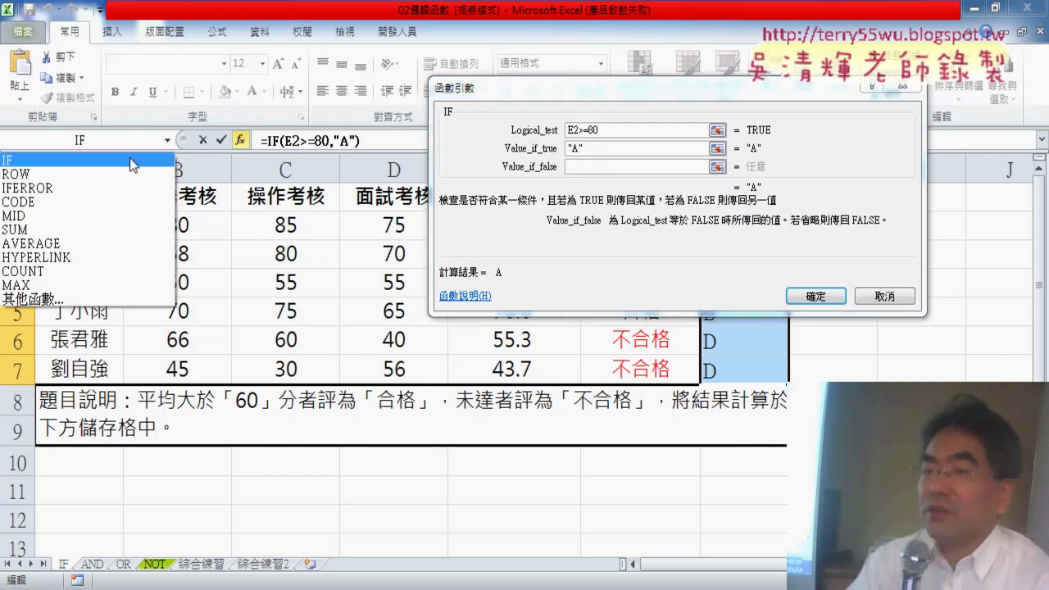
left_click(130, 157)
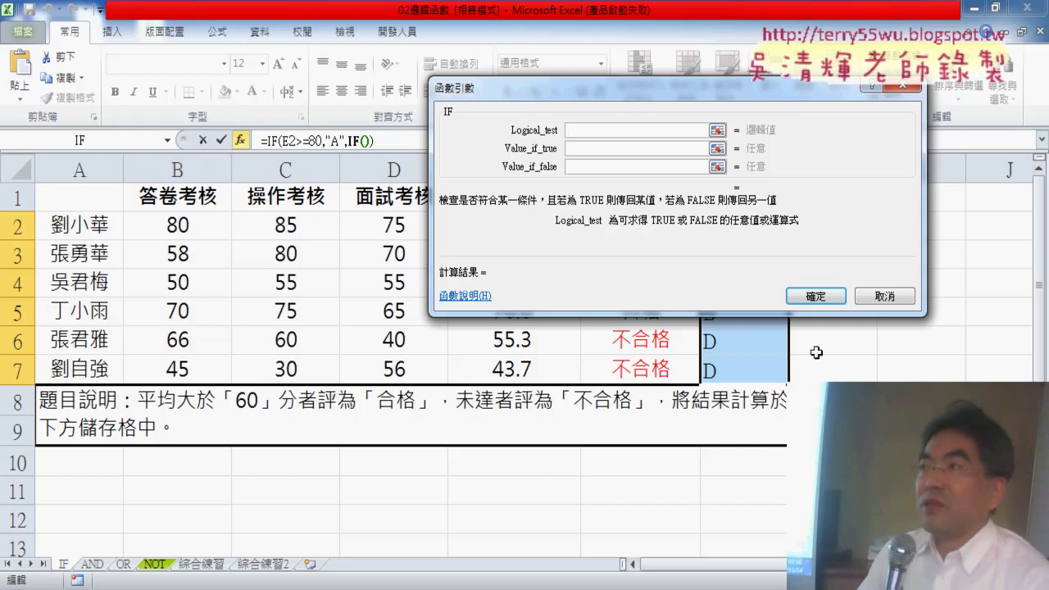
left_click(884, 296)
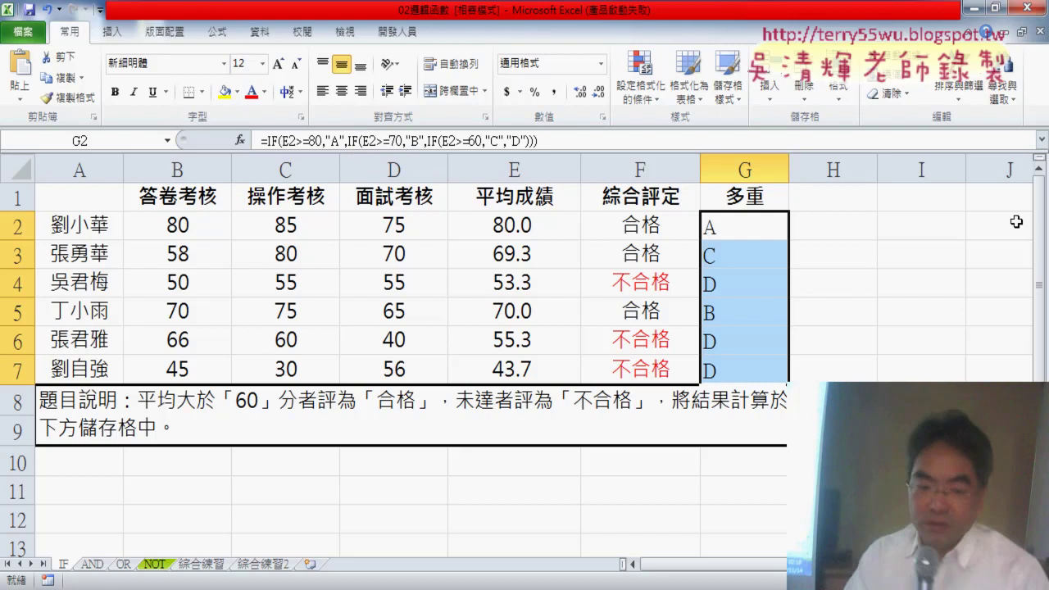
Step: Enter VBA as the header in H1, next to the 多重 grades
left_click(845, 223)
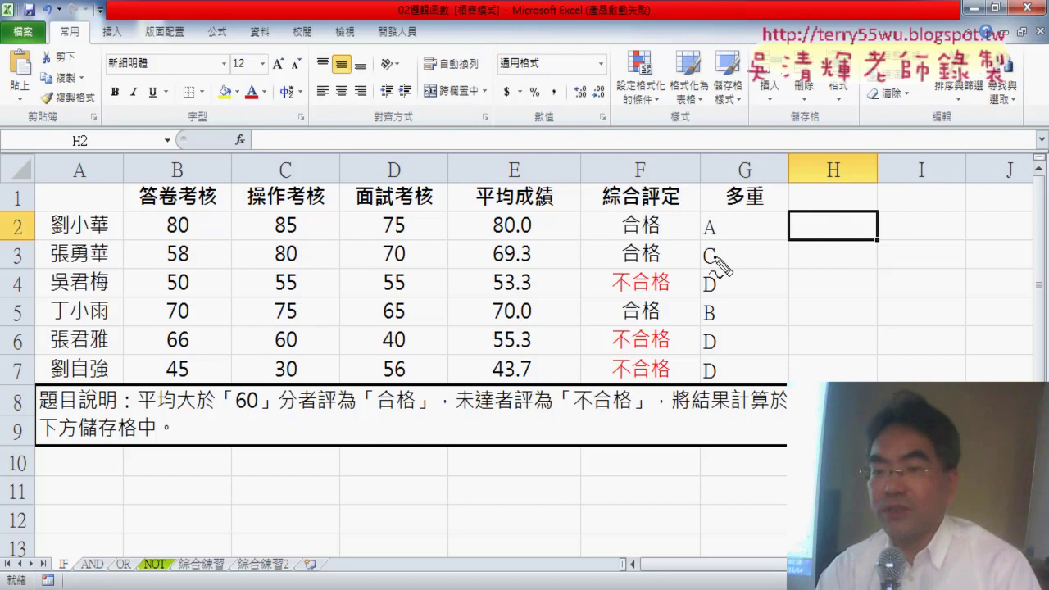
left_click_drag(706, 249, 735, 241)
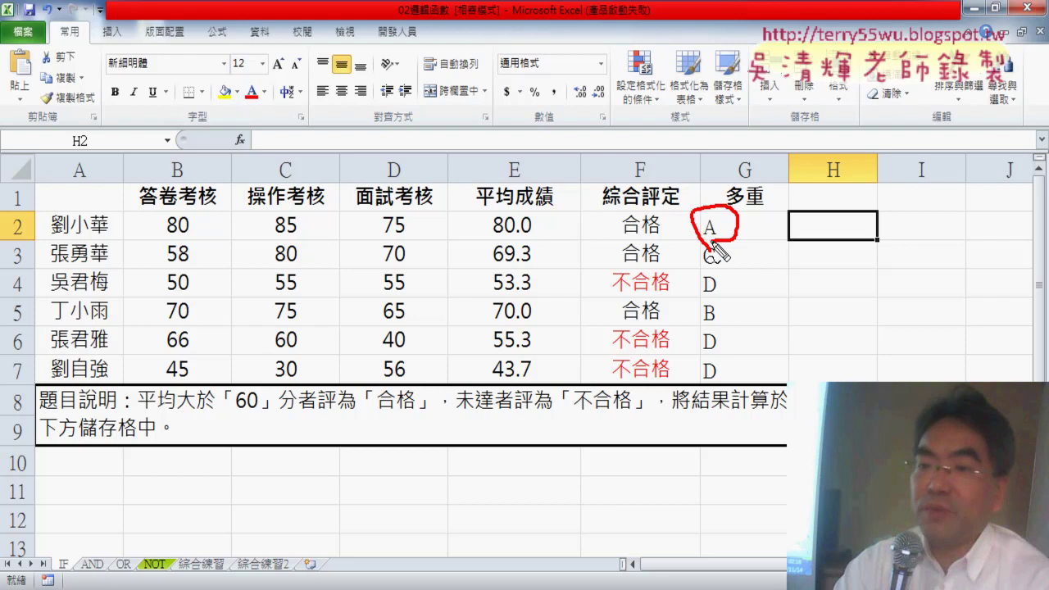
mouse_move(830, 238)
left_mouse_down()
mouse_move(941, 198)
mouse_move(925, 230)
left_mouse_up()
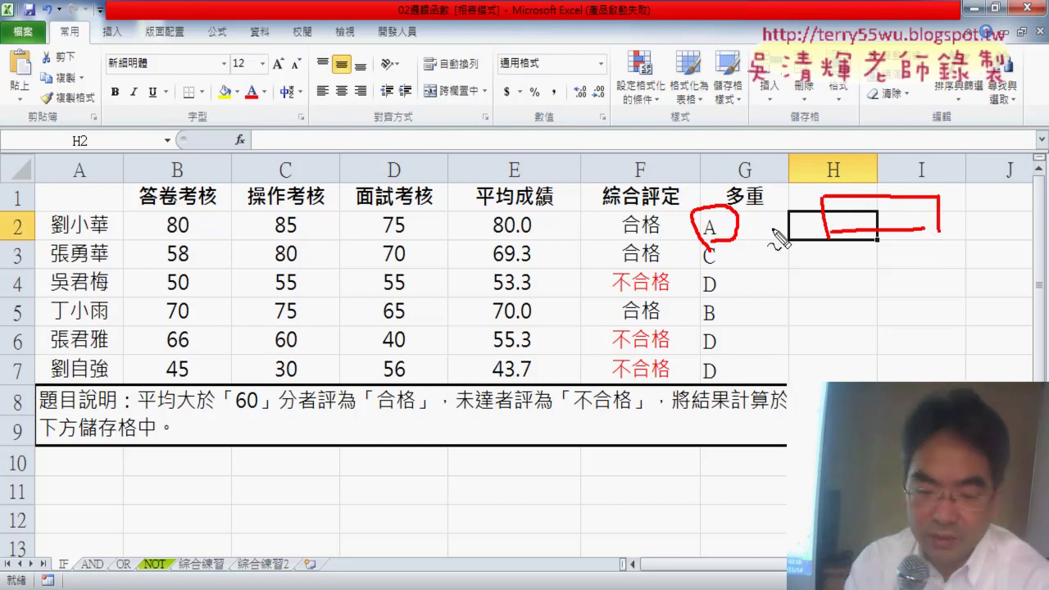
key("Escape")
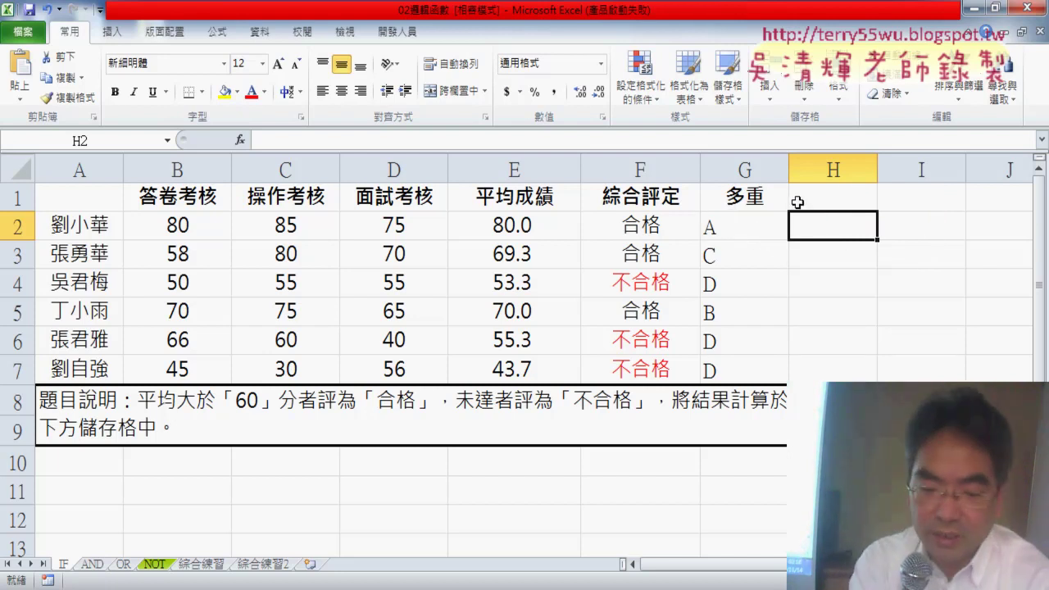
left_click(822, 200)
type("VB")
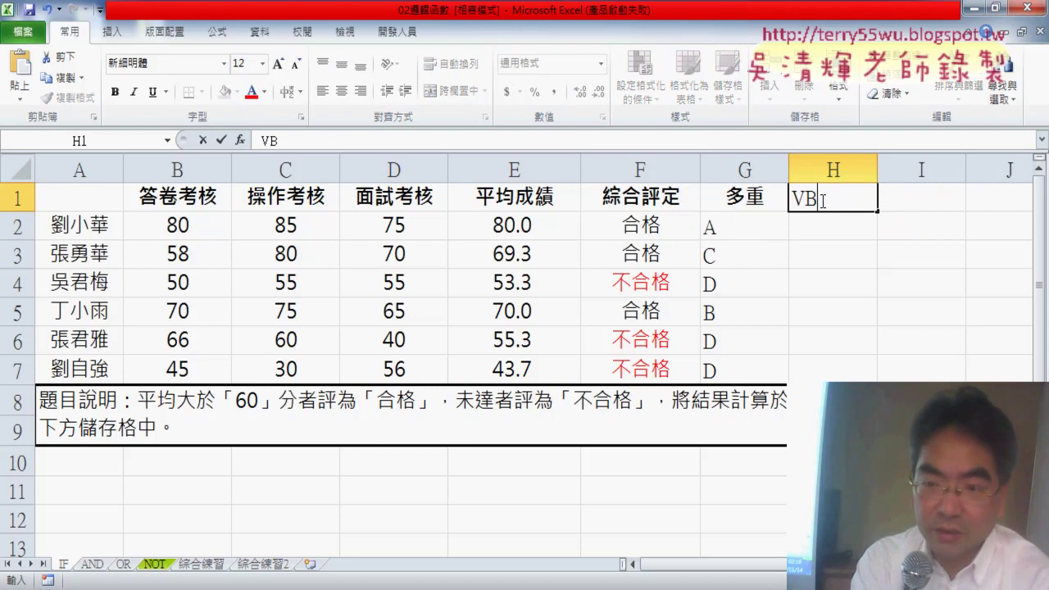
type("A")
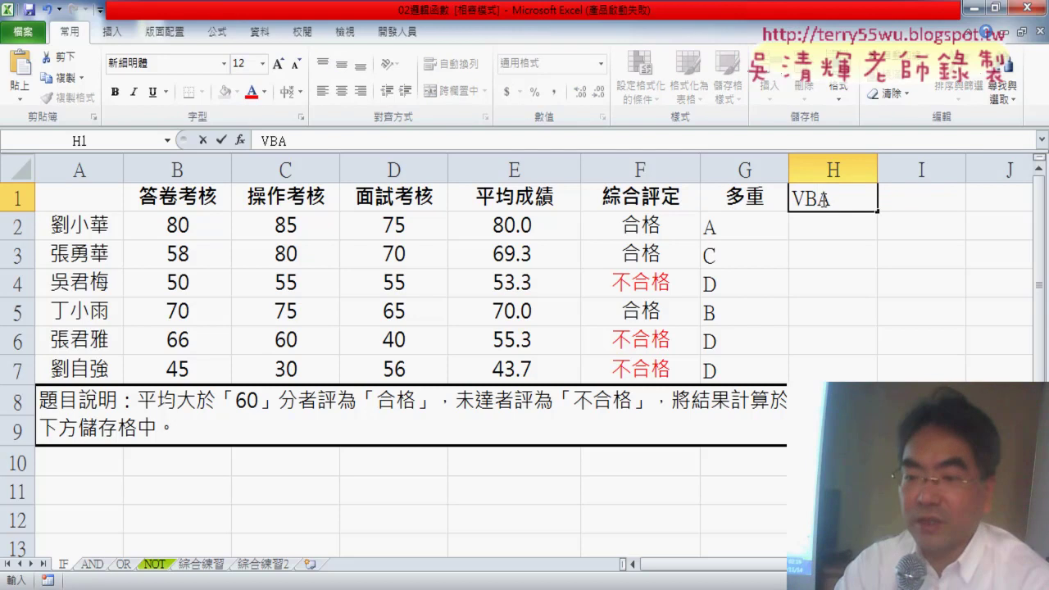
key("Return")
scroll(525, 327, "right", 1)
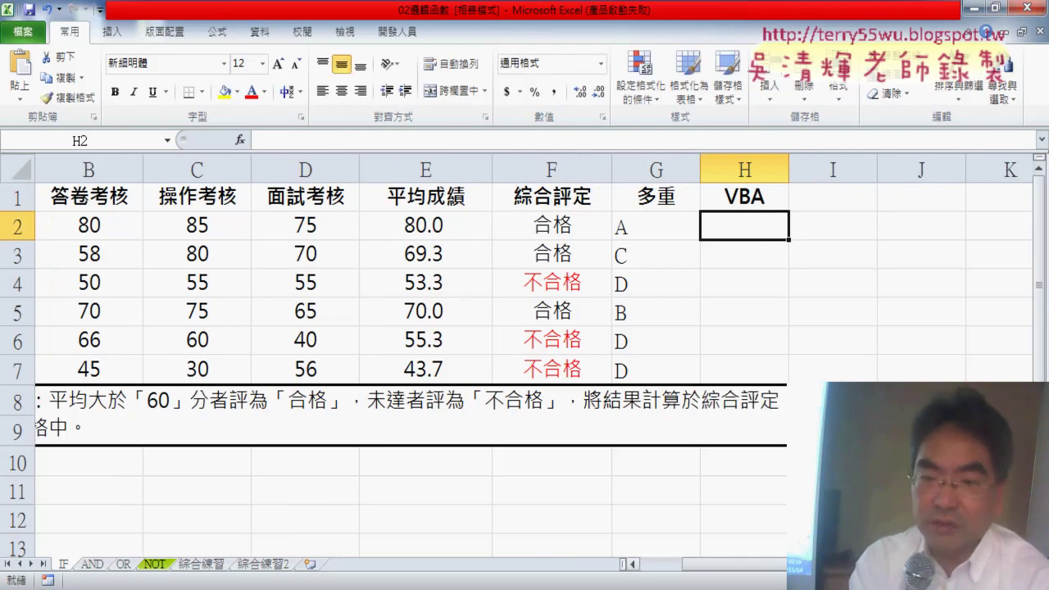
left_click(832, 199)
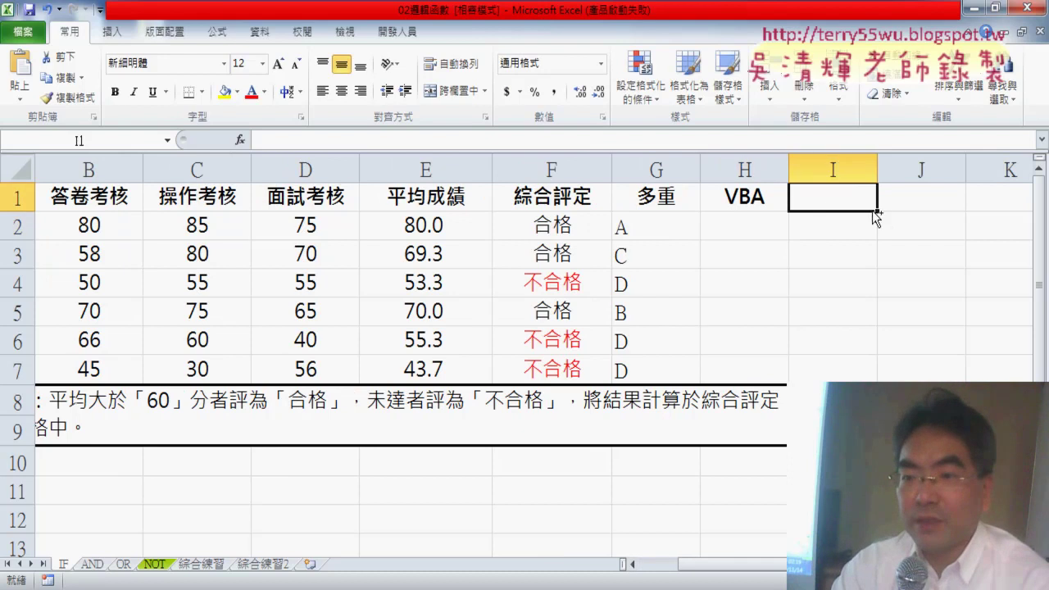
mouse_move(815, 217)
left_mouse_down()
mouse_move(821, 261)
mouse_move(917, 220)
mouse_move(919, 256)
left_mouse_up()
left_click_drag(817, 255, 919, 256)
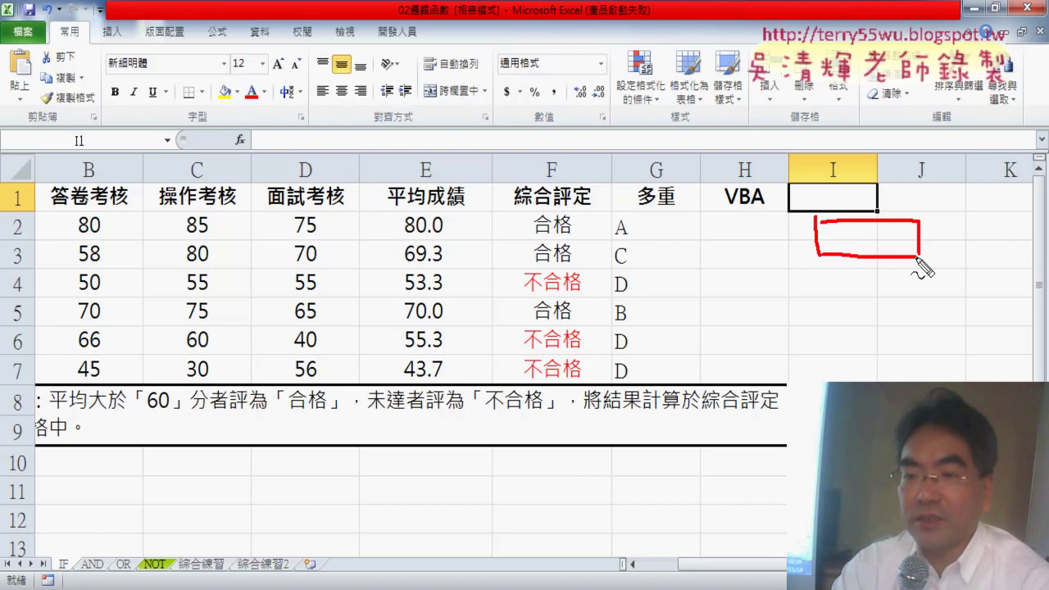
left_click_drag(742, 220, 749, 351)
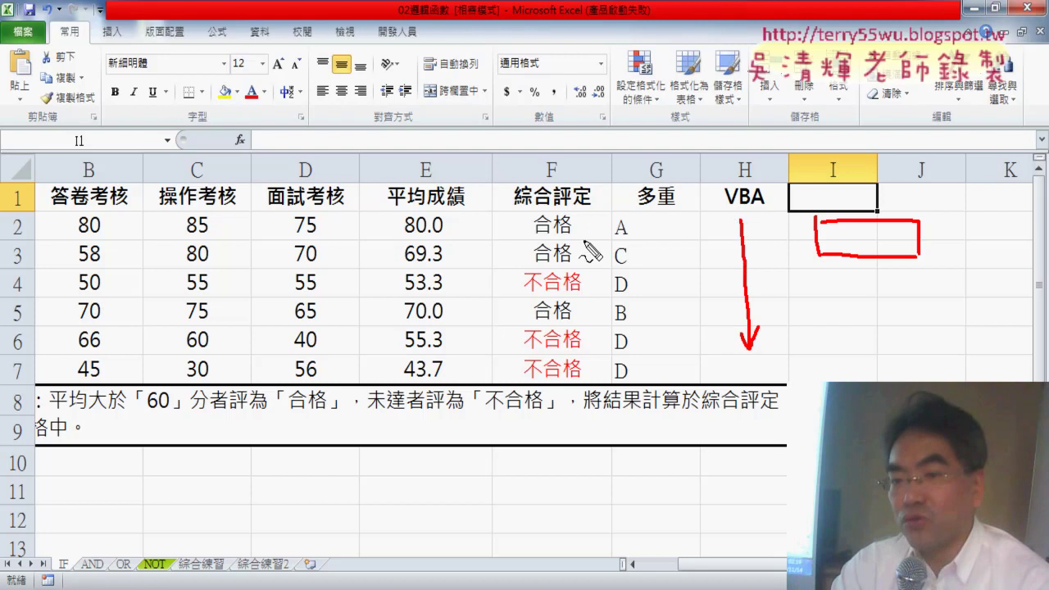
left_click_drag(541, 231, 574, 216)
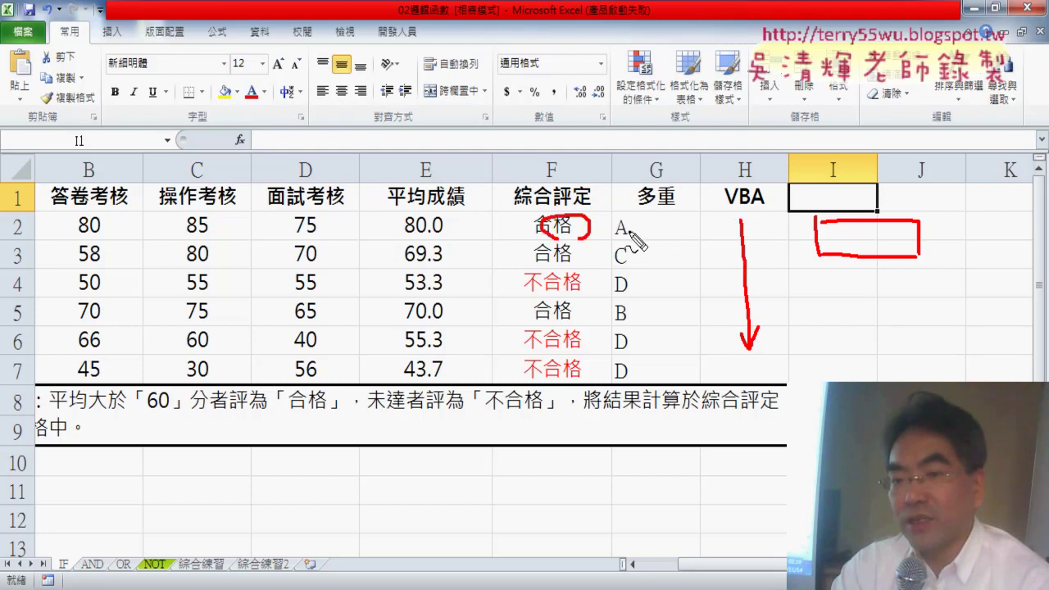
mouse_move(639, 215)
left_mouse_down()
mouse_move(616, 234)
mouse_move(748, 187)
mouse_move(783, 209)
left_mouse_up()
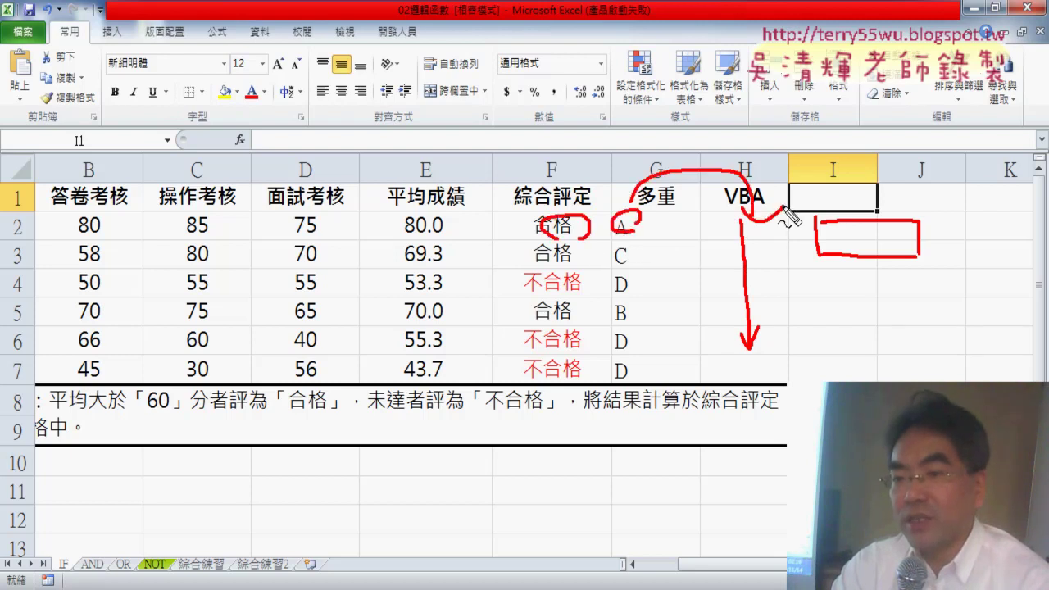
left_click_drag(816, 273, 820, 298)
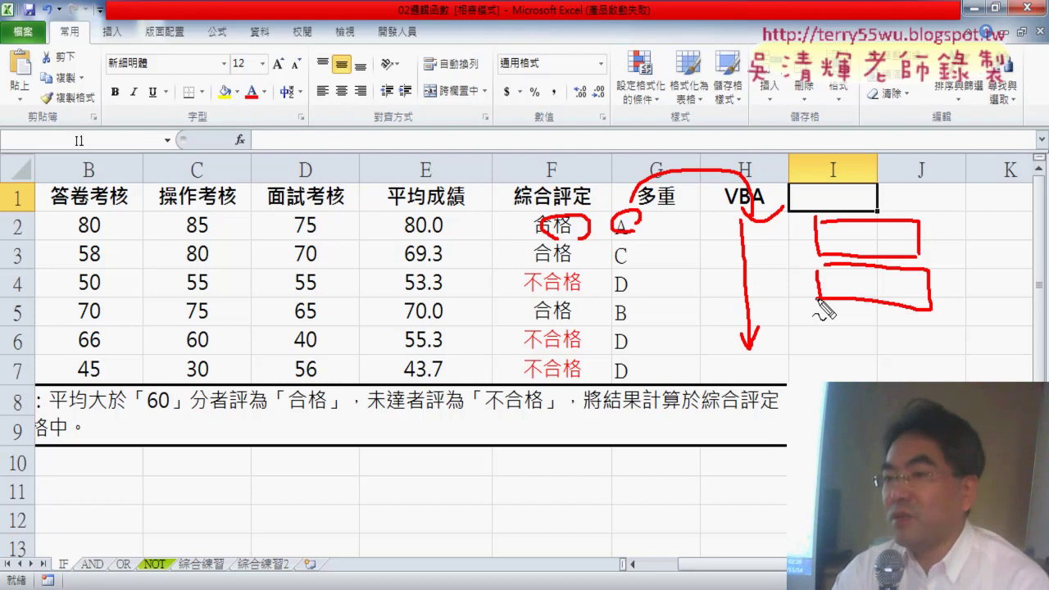
mouse_move(640, 127)
left_mouse_down()
mouse_move(650, 49)
mouse_move(654, 122)
left_mouse_up()
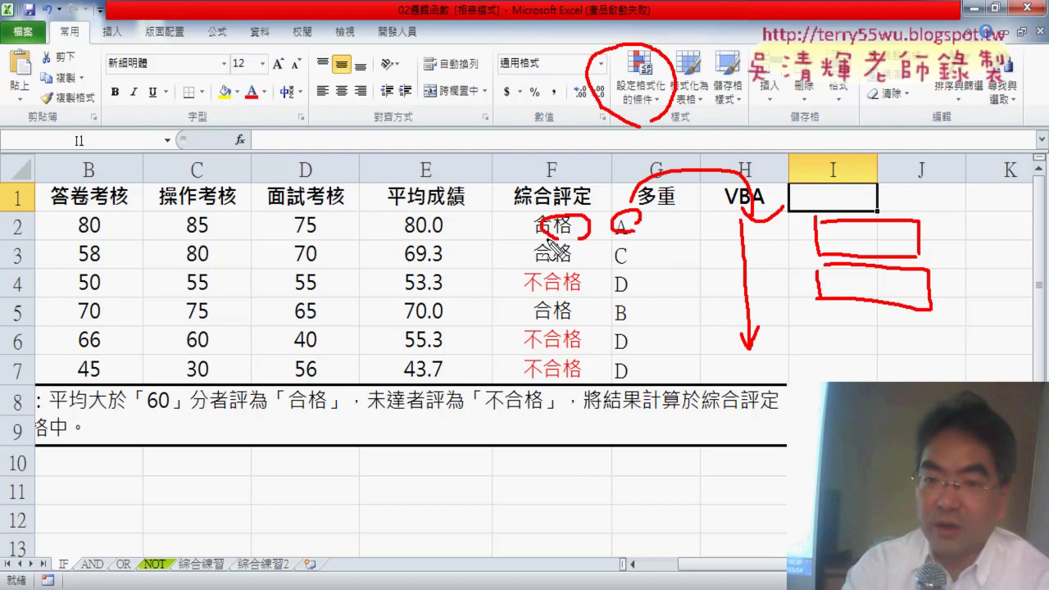
key("Escape")
left_click(553, 228)
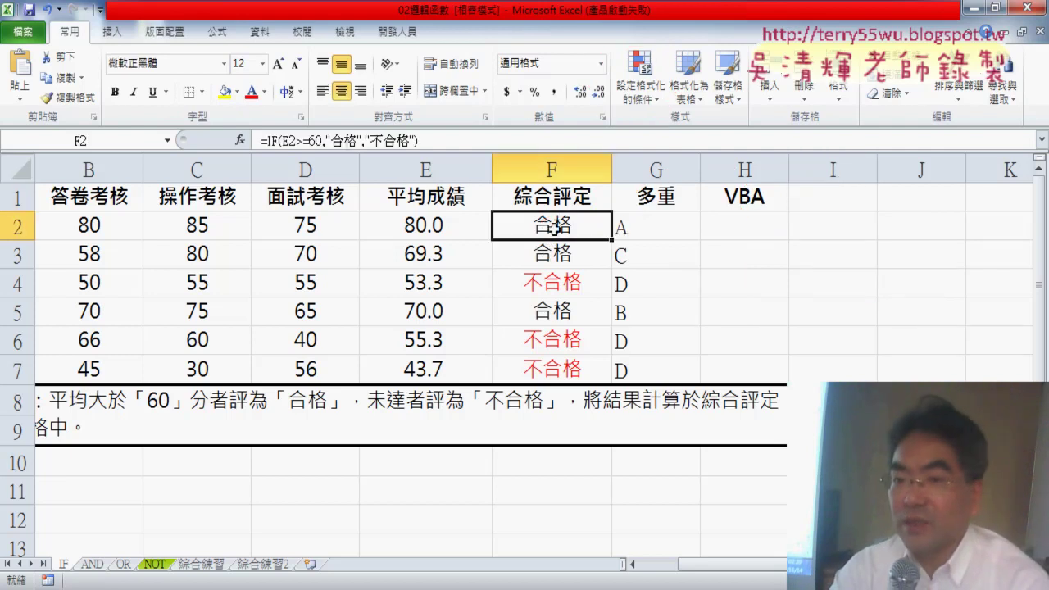
left_click(668, 231)
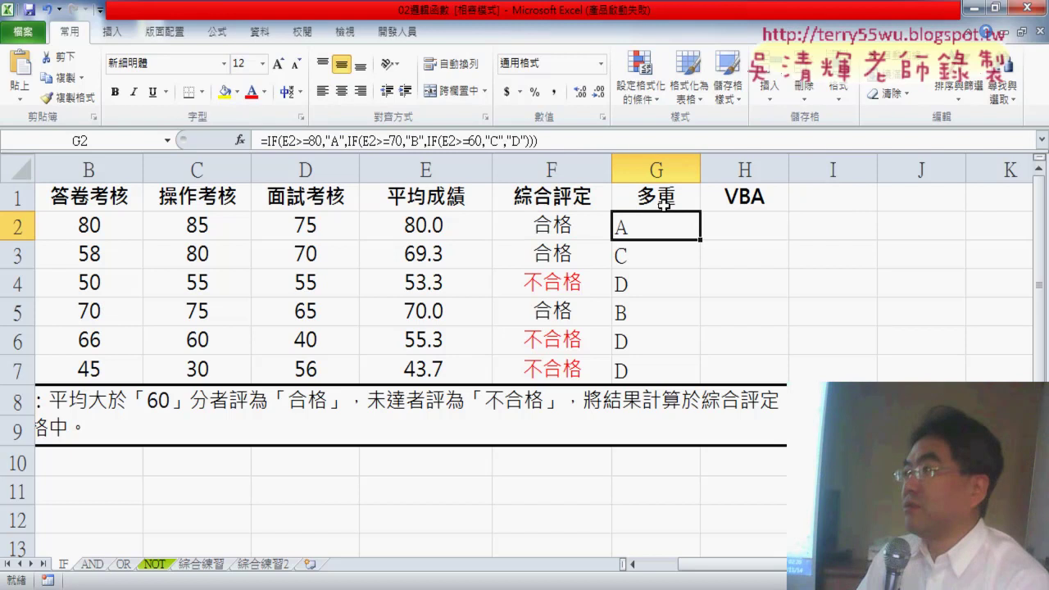